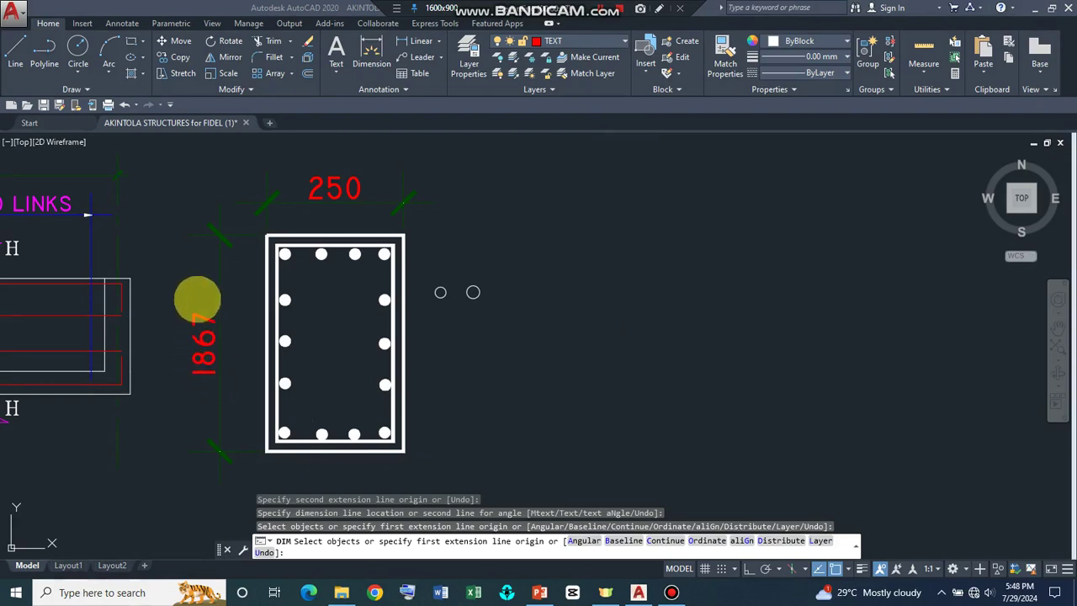
# Step: Leave the dimension command and examine the Ground Beam B elevation together with its cross-section
pyautogui.scroll(-4, 157, 409)
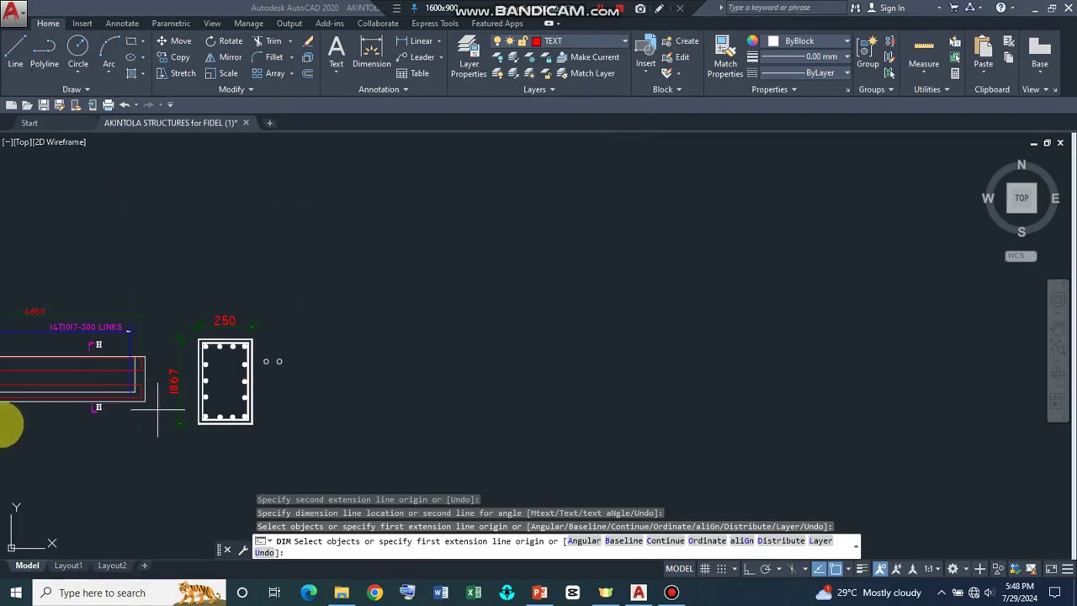
pyautogui.click(238, 384)
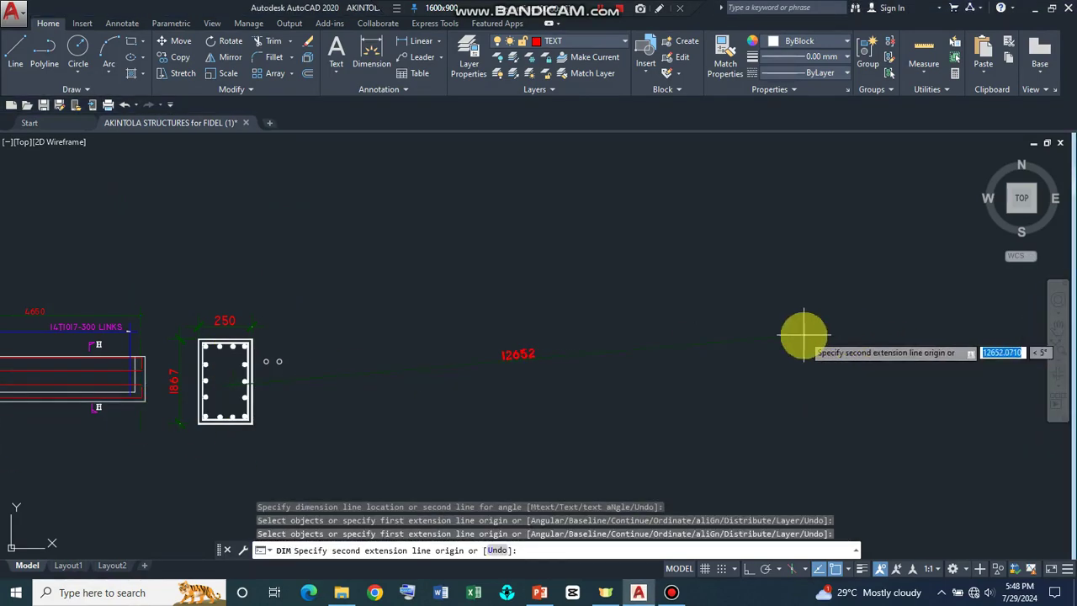
pyautogui.press('Escape')
pyautogui.click(1058, 328)
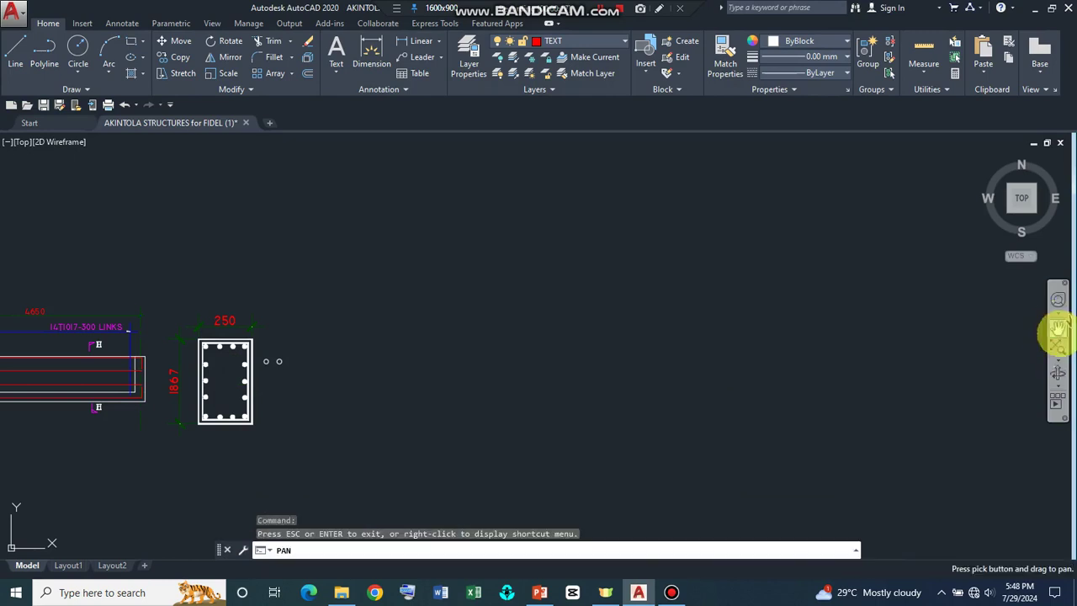
pyautogui.moveTo(522, 392)
pyautogui.mouseDown()
pyautogui.moveTo(752, 403)
pyautogui.moveTo(1068, 374)
pyautogui.mouseUp()
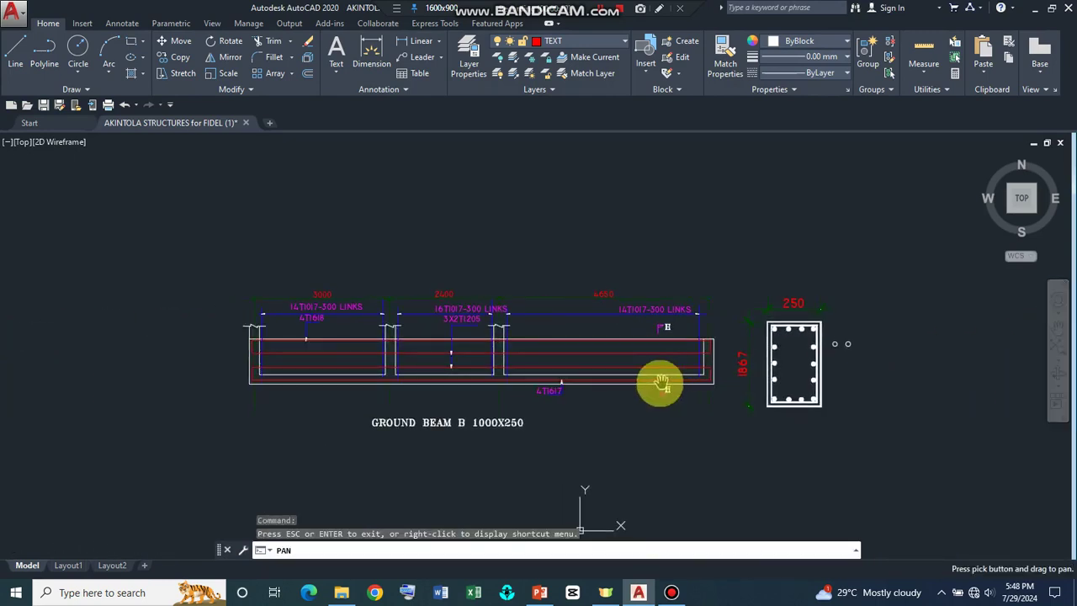
pyautogui.scroll(5, 660, 383)
pyautogui.scroll(-3, 654, 377)
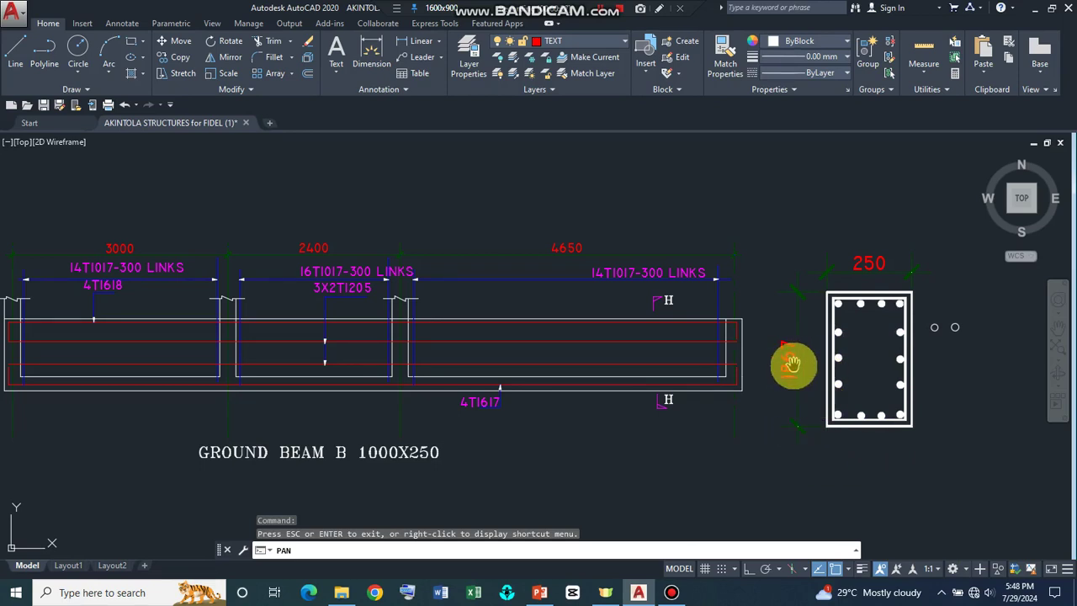
pyautogui.press('Escape')
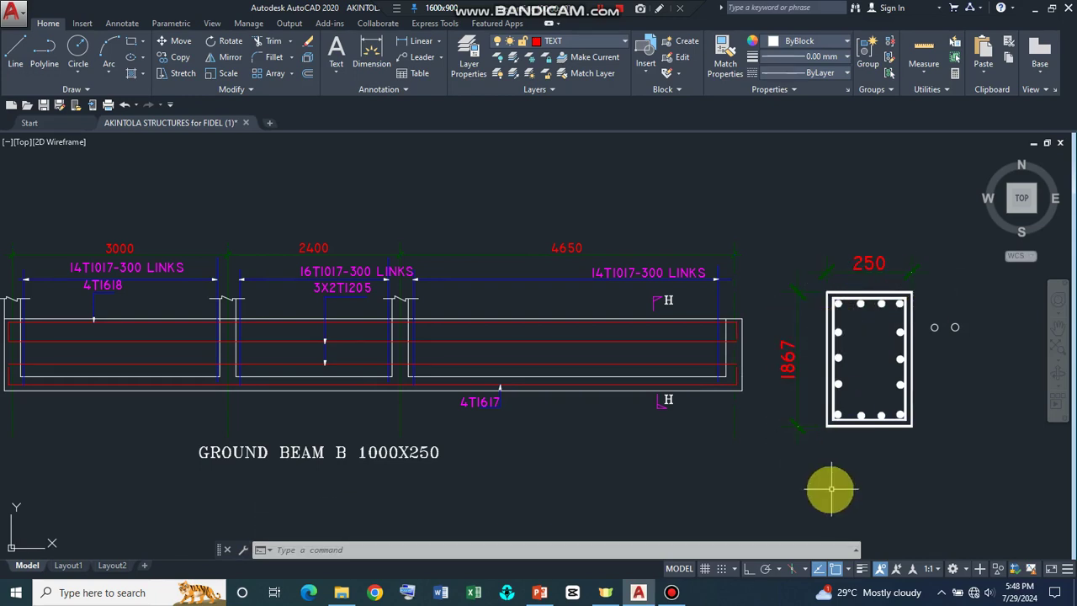
# Step: Override the text of the cross-section's vertical dimension with 1000
pyautogui.click(791, 362)
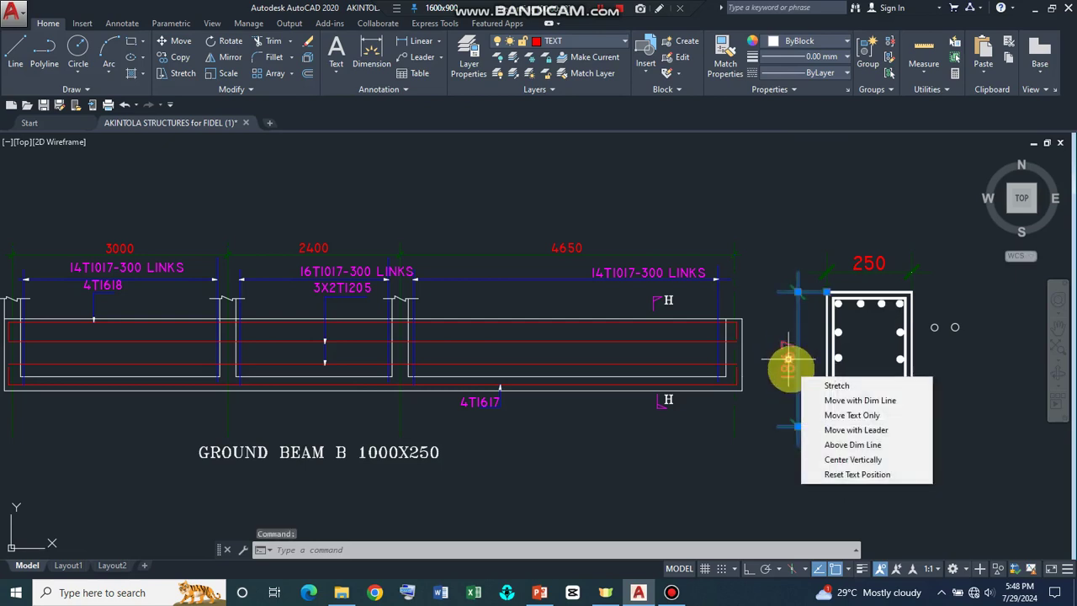
pyautogui.click(788, 360)
pyautogui.rightClick(790, 363)
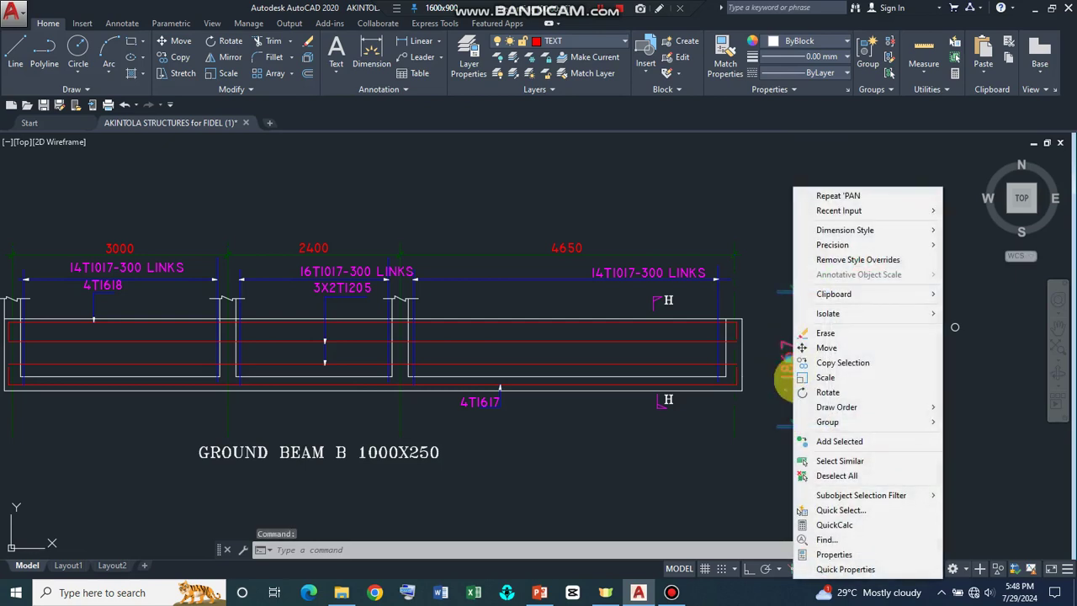
pyautogui.click(845, 569)
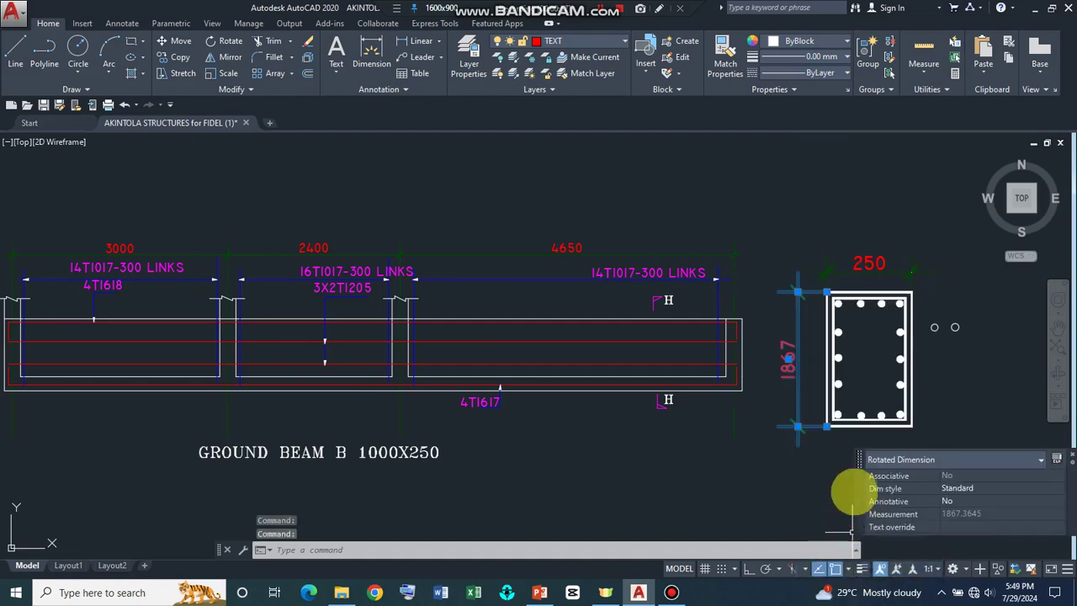
pyautogui.click(959, 527)
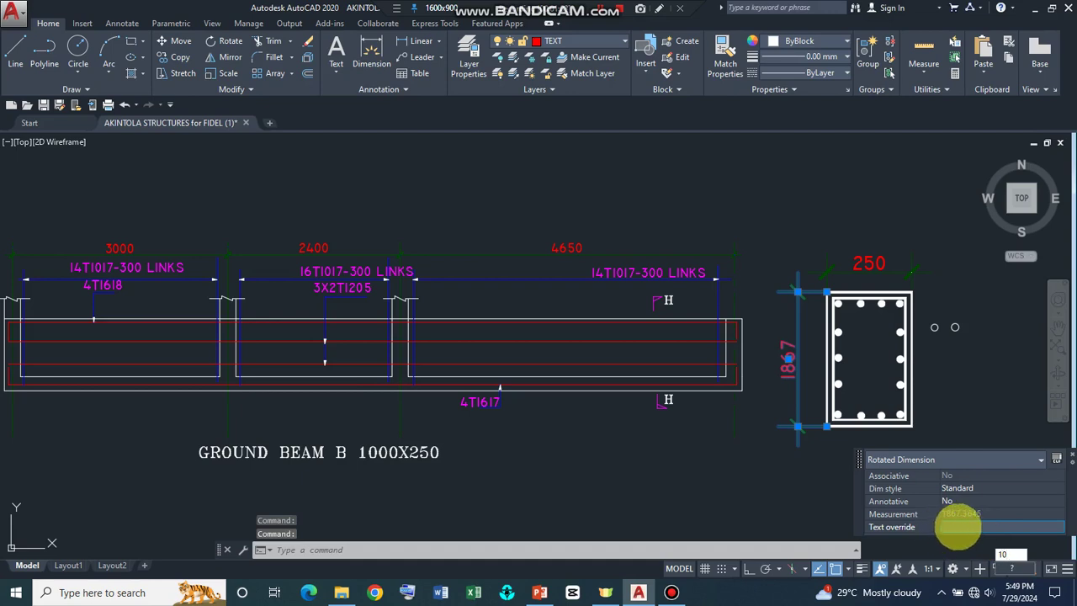
pyautogui.write('1000')
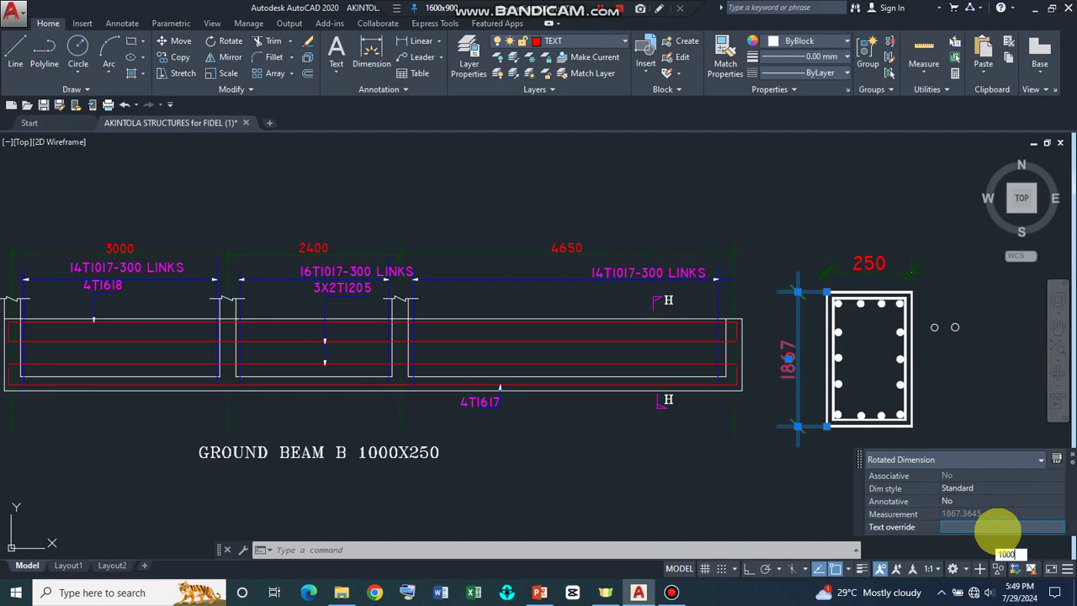
pyautogui.press('Return')
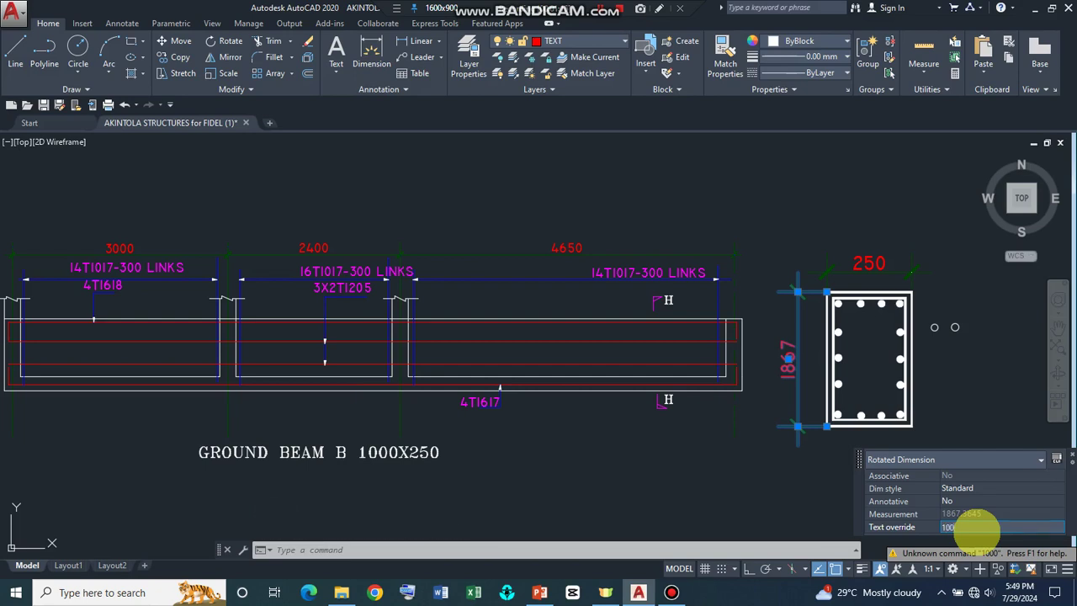
pyautogui.write('1000')
pyautogui.press('Return')
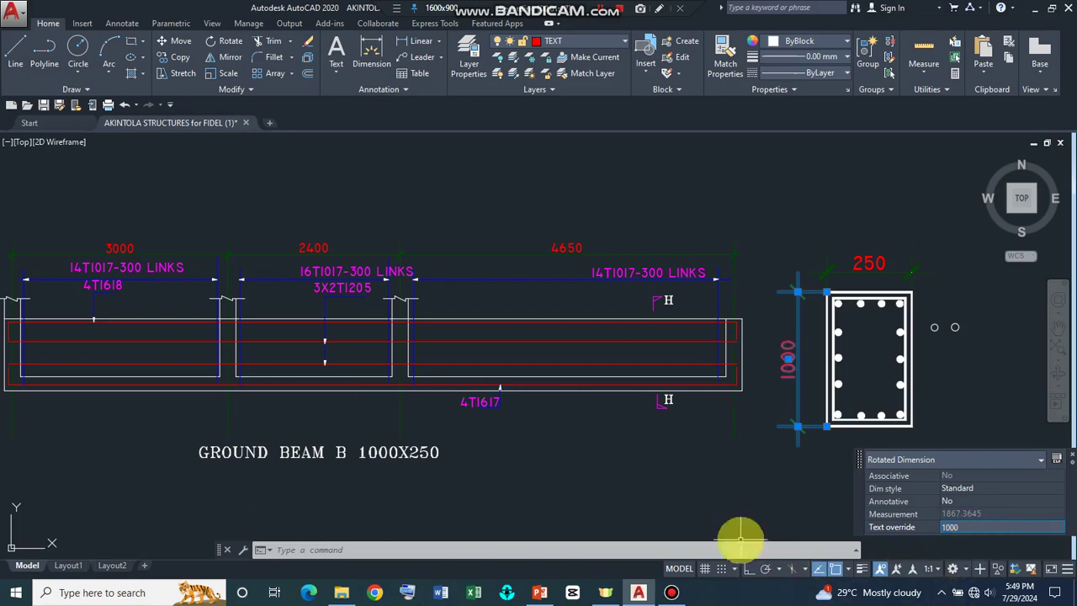
pyautogui.press('Escape')
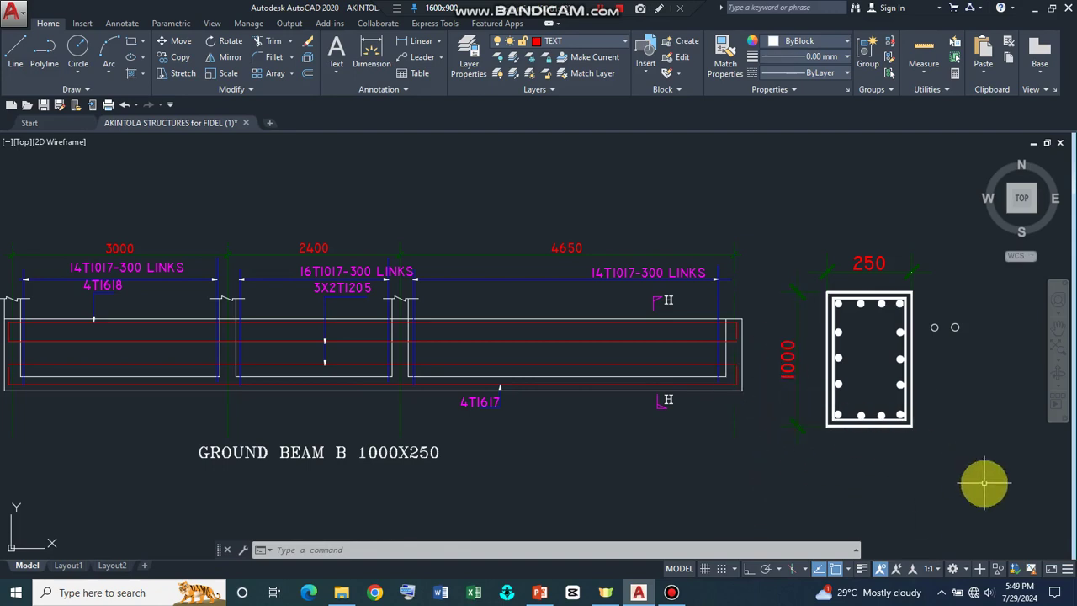
# Step: Erase the two loose circles beside the beam cross-section
pyautogui.click(1056, 325)
pyautogui.moveTo(971, 383)
pyautogui.mouseDown()
pyautogui.moveTo(819, 399)
pyautogui.moveTo(838, 412)
pyautogui.mouseUp()
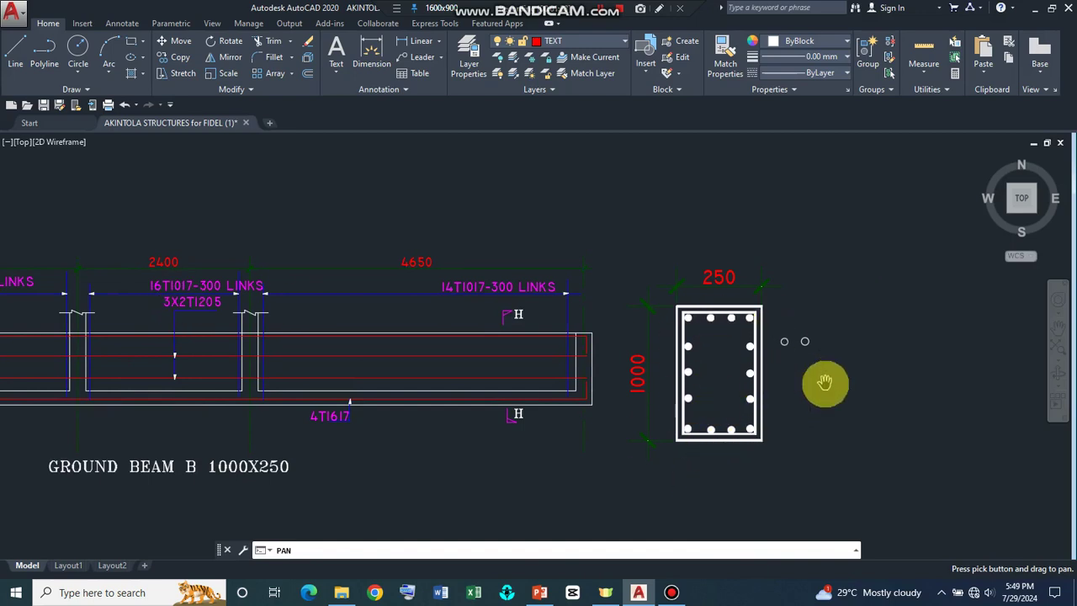
pyautogui.press('Escape')
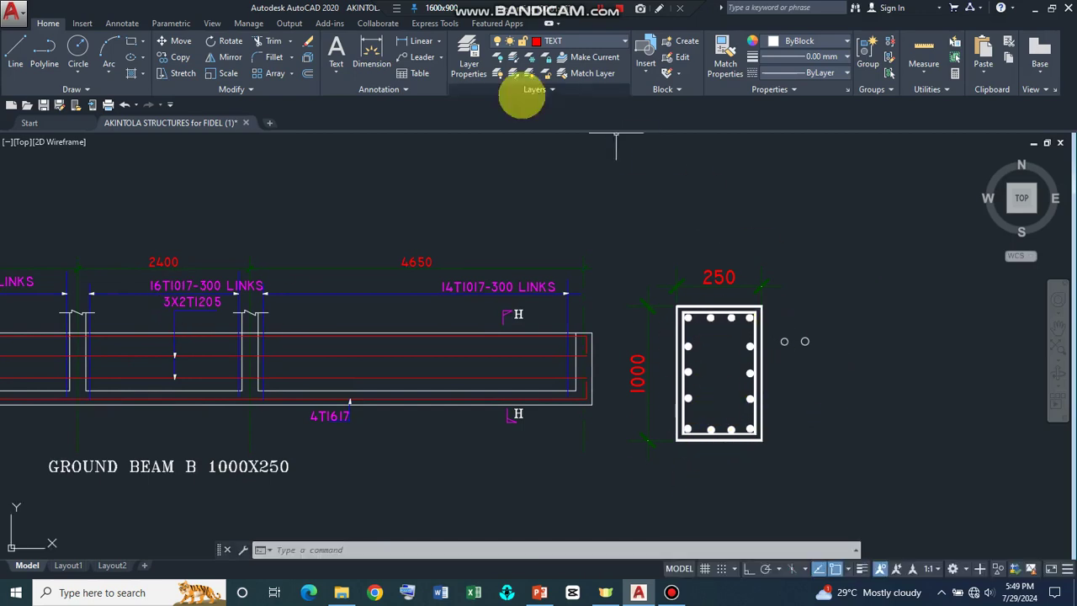
pyautogui.click(308, 42)
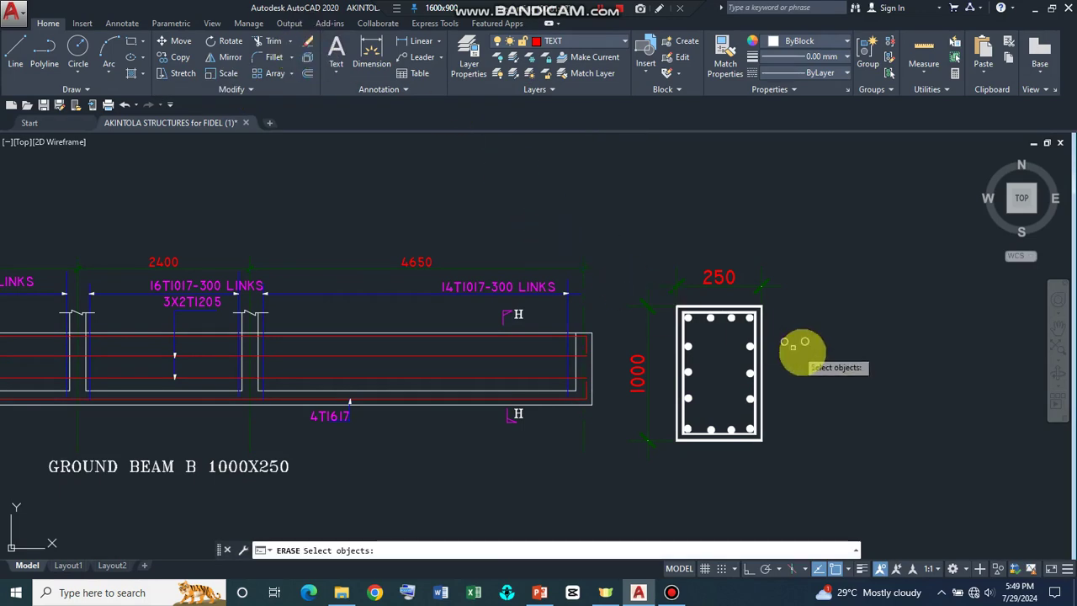
pyautogui.click(825, 364)
pyautogui.click(781, 337)
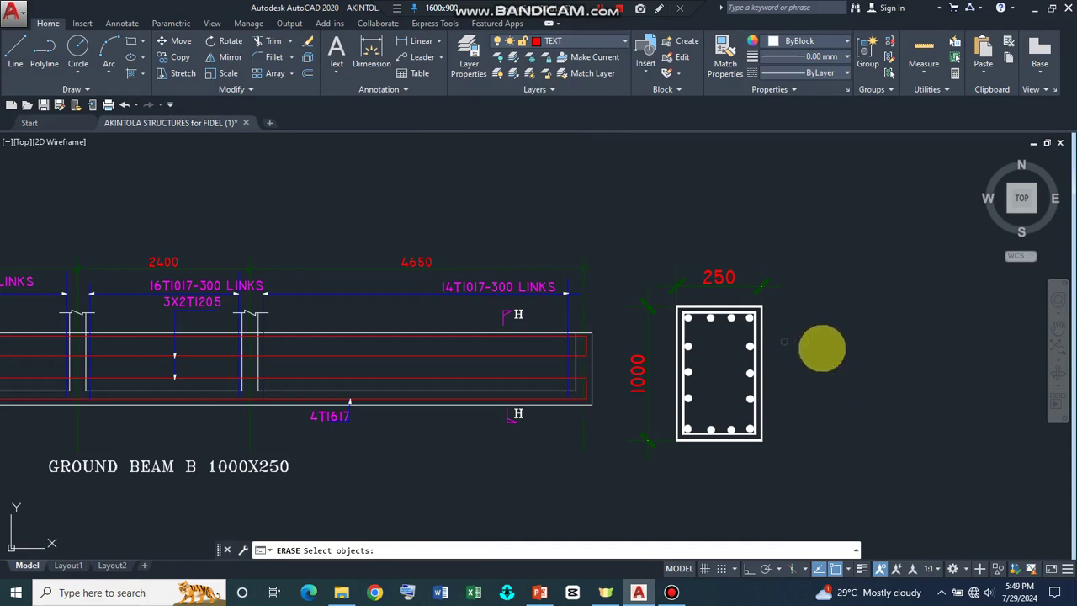
pyautogui.click(833, 380)
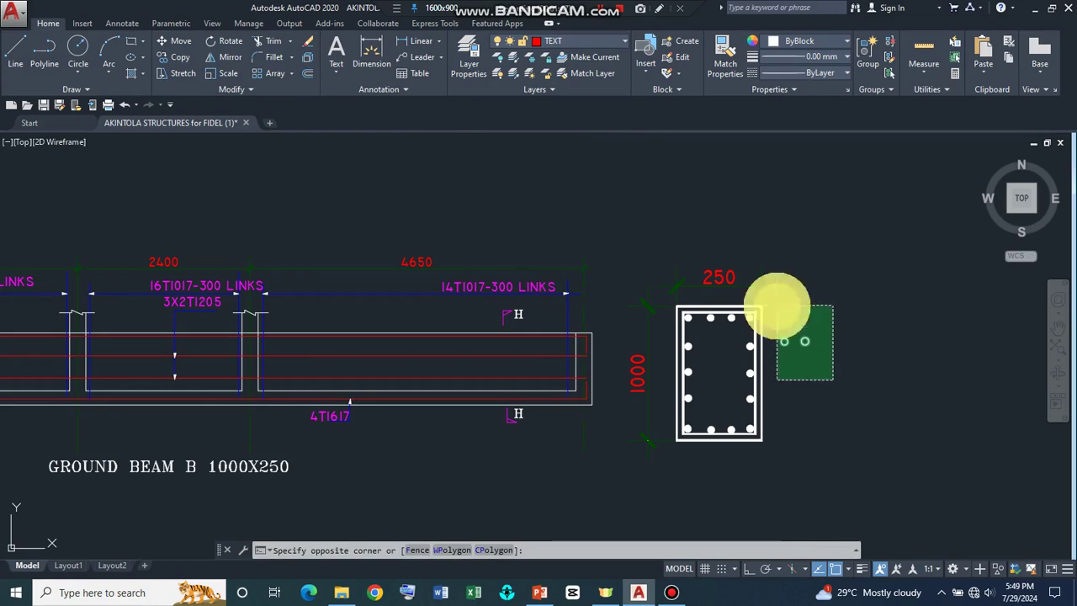
pyautogui.click(777, 305)
pyautogui.rightClick(805, 343)
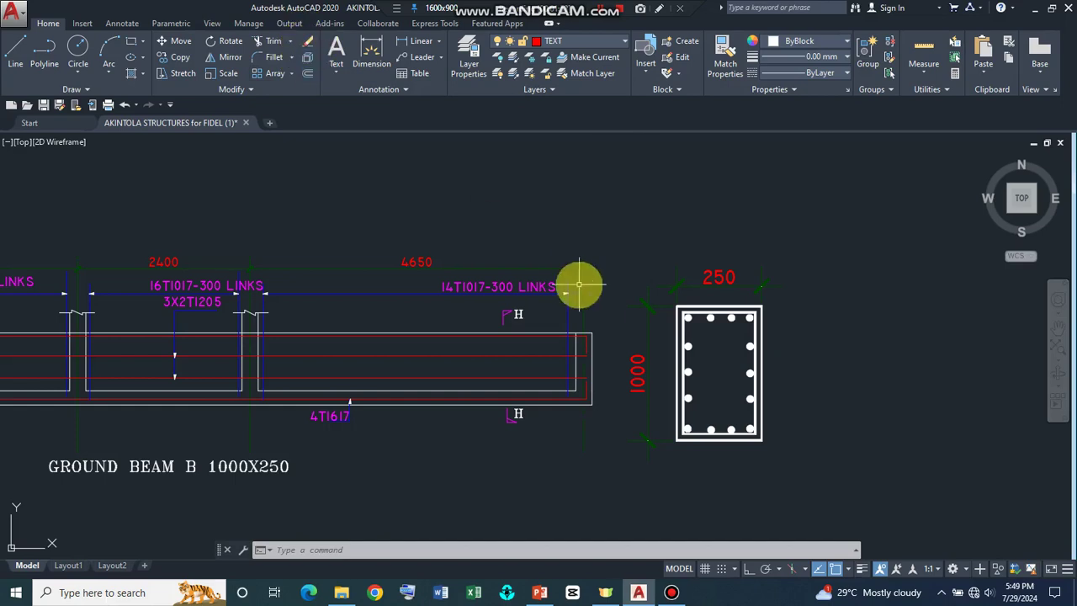
pyautogui.scroll(2, 690, 344)
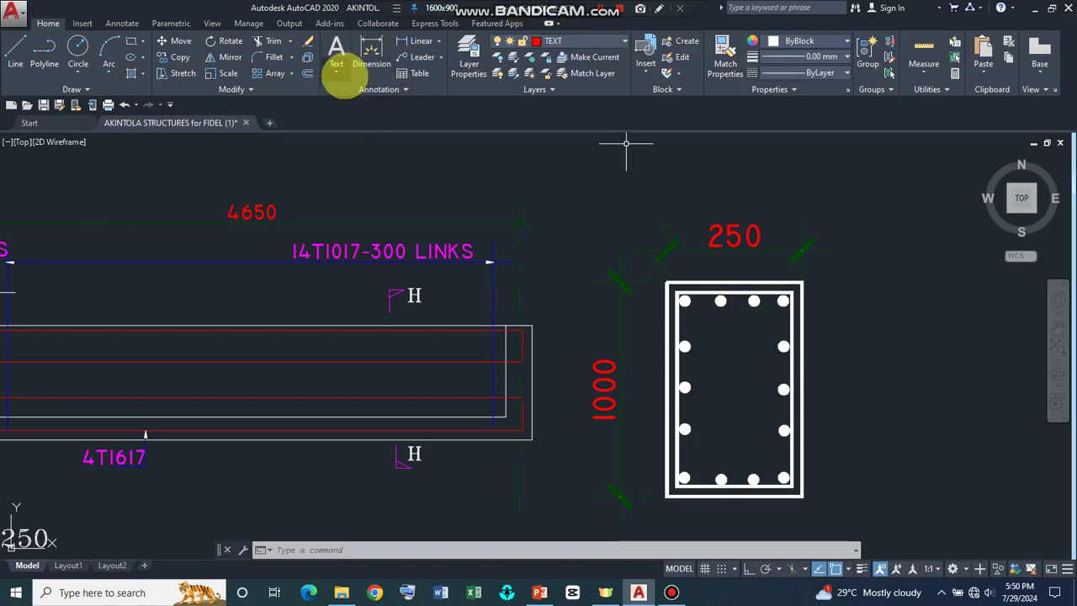
pyautogui.click(337, 68)
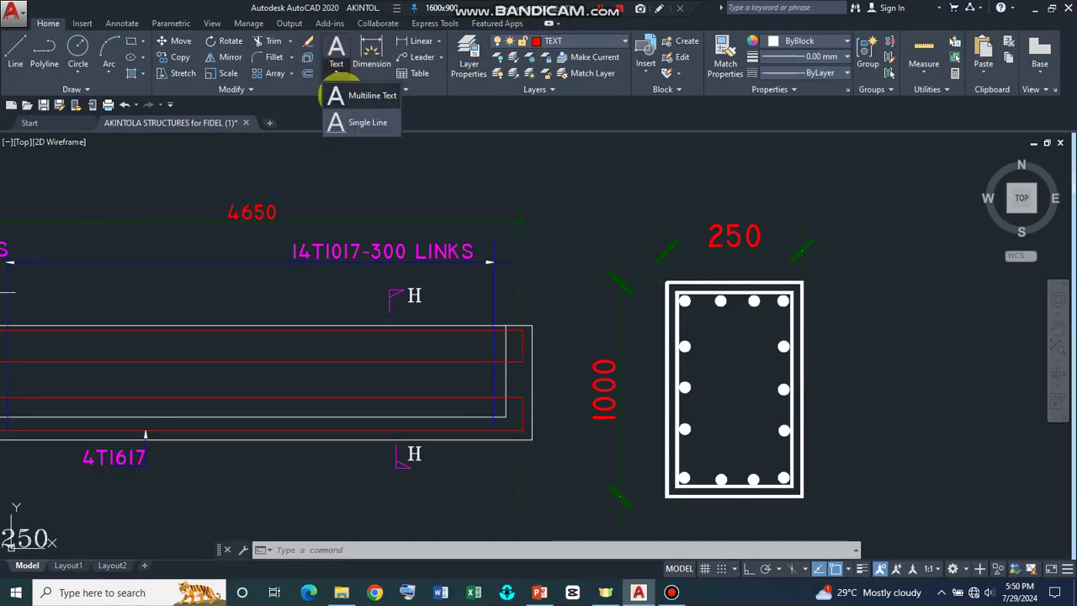
pyautogui.click(358, 123)
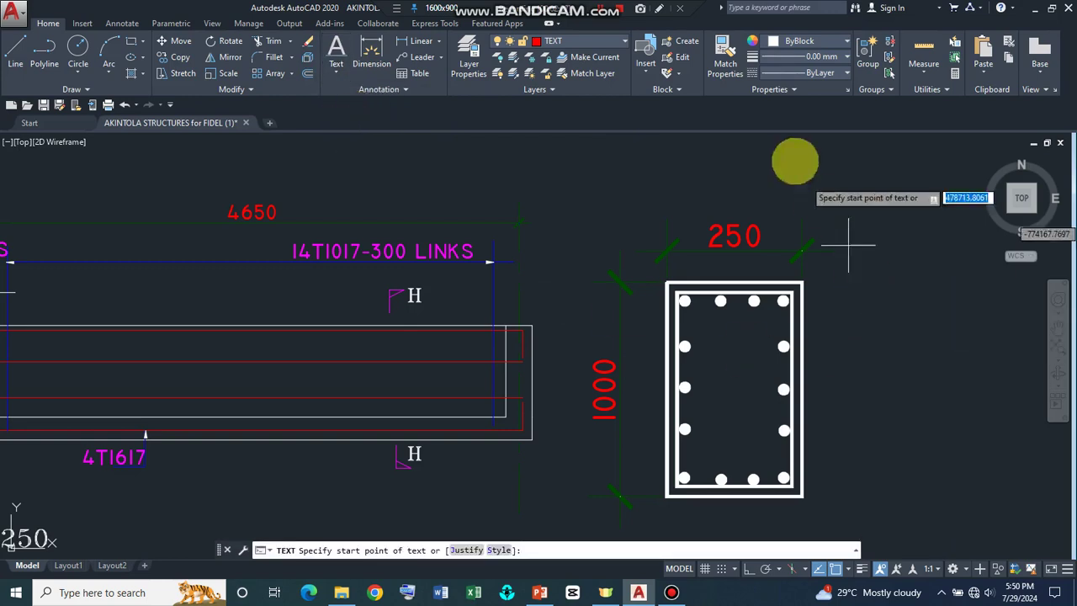
pyautogui.scroll(2, 832, 483)
pyautogui.press('Escape')
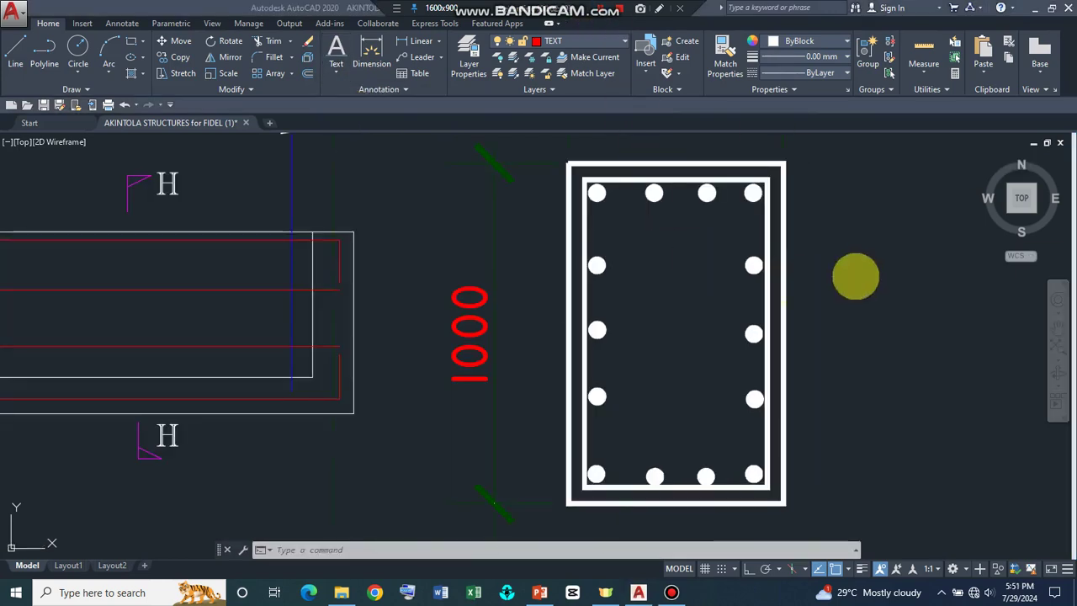
# Step: Add the single-line text "18" at the cross-section's upper-left corner, with height 150 and rotation 0
pyautogui.scroll(-2, 693, 208)
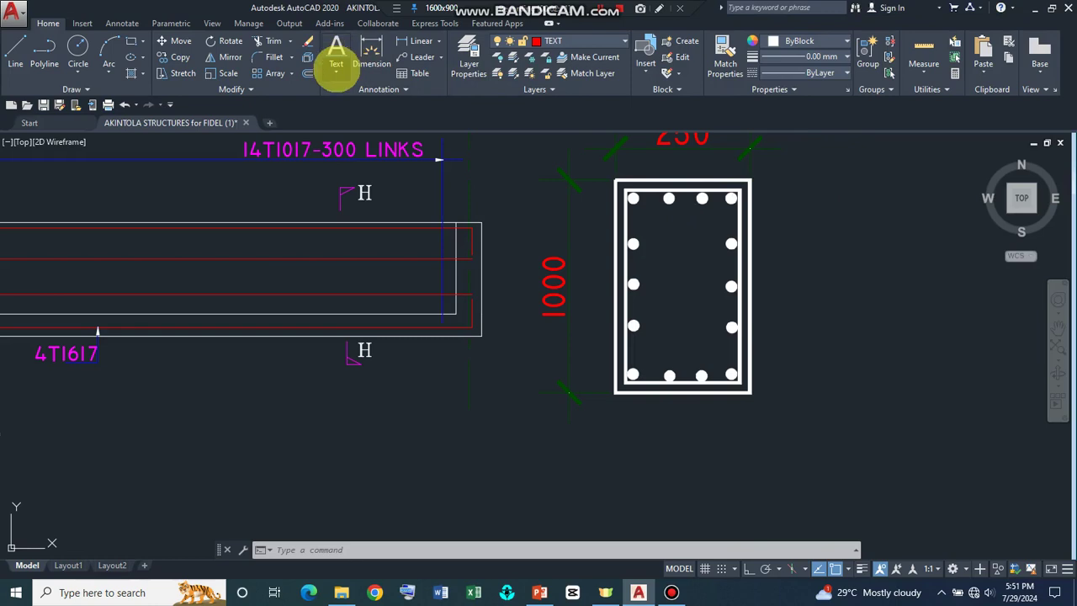
pyautogui.click(335, 74)
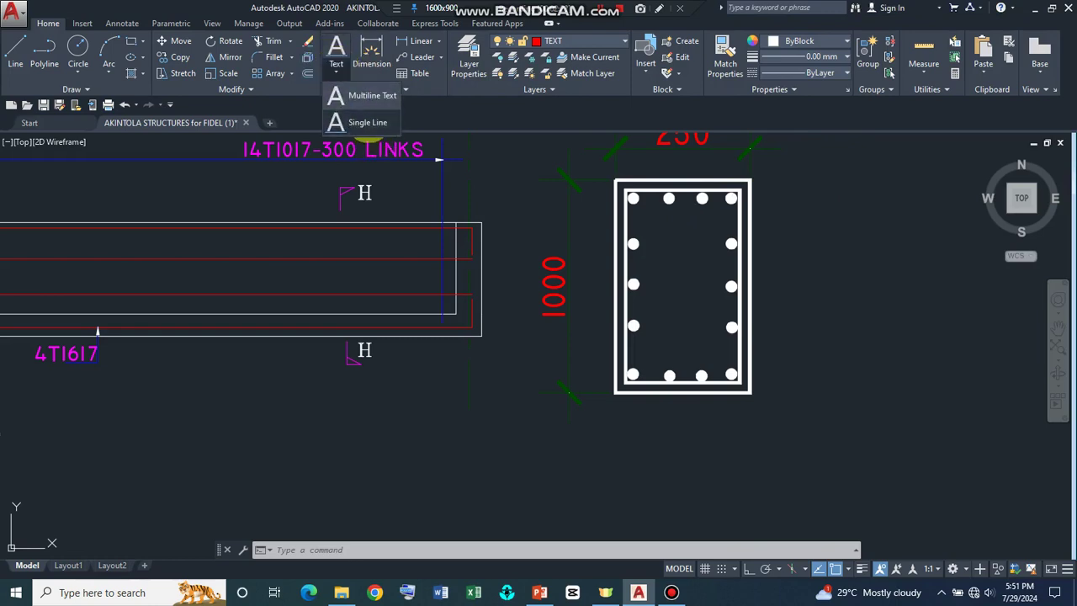
pyautogui.click(365, 119)
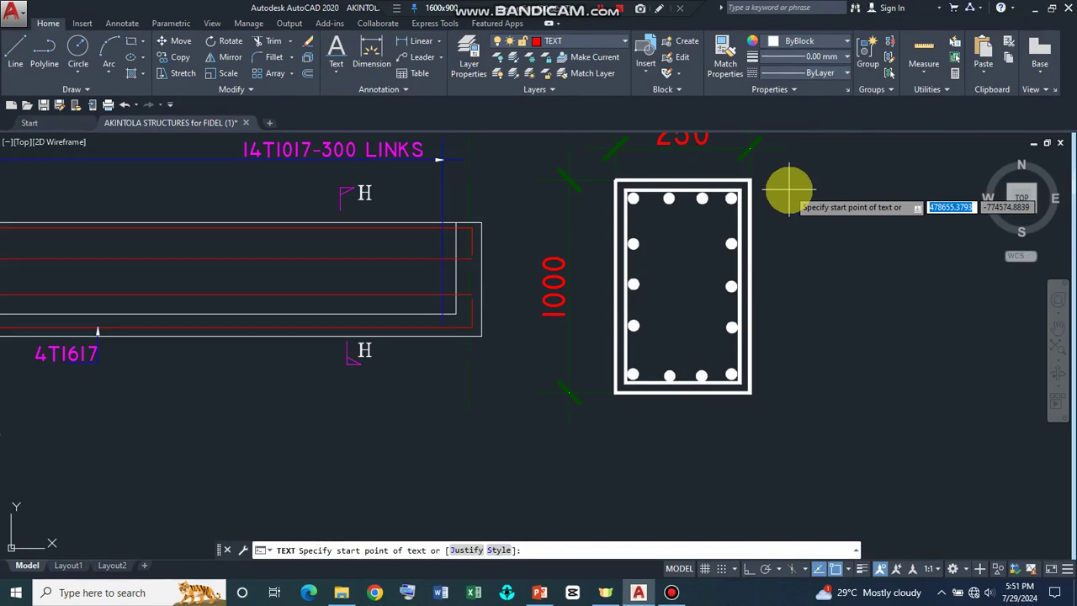
pyautogui.click(629, 170)
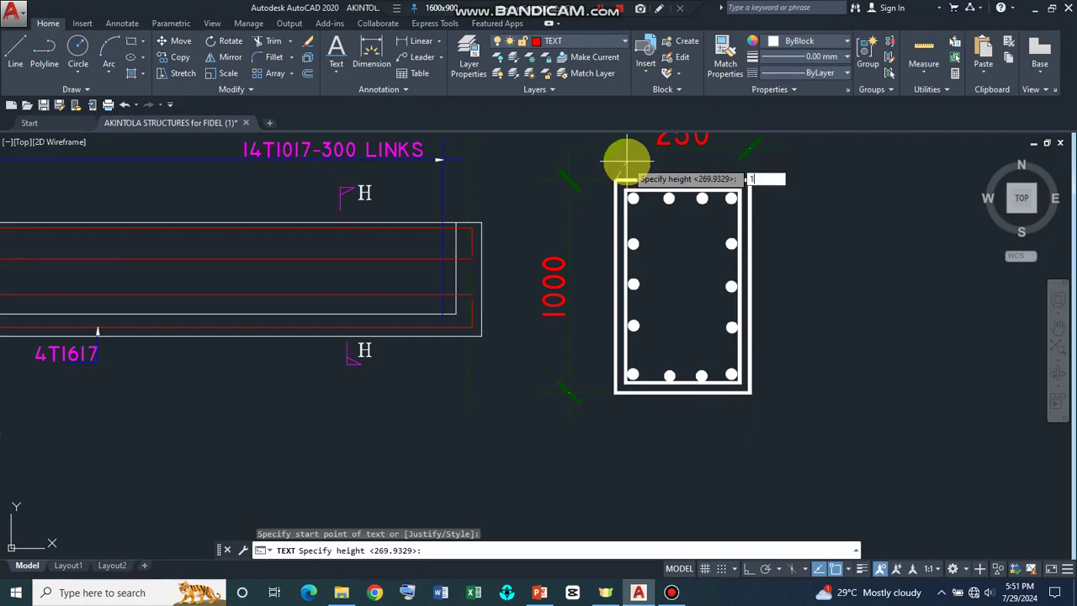
pyautogui.press('Return')
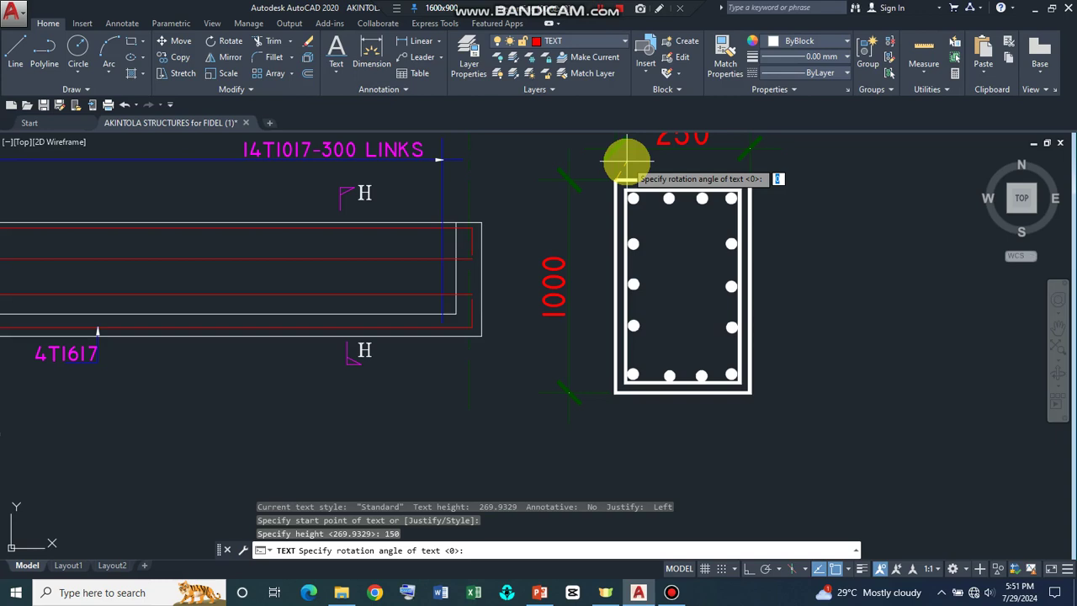
pyautogui.press('Return')
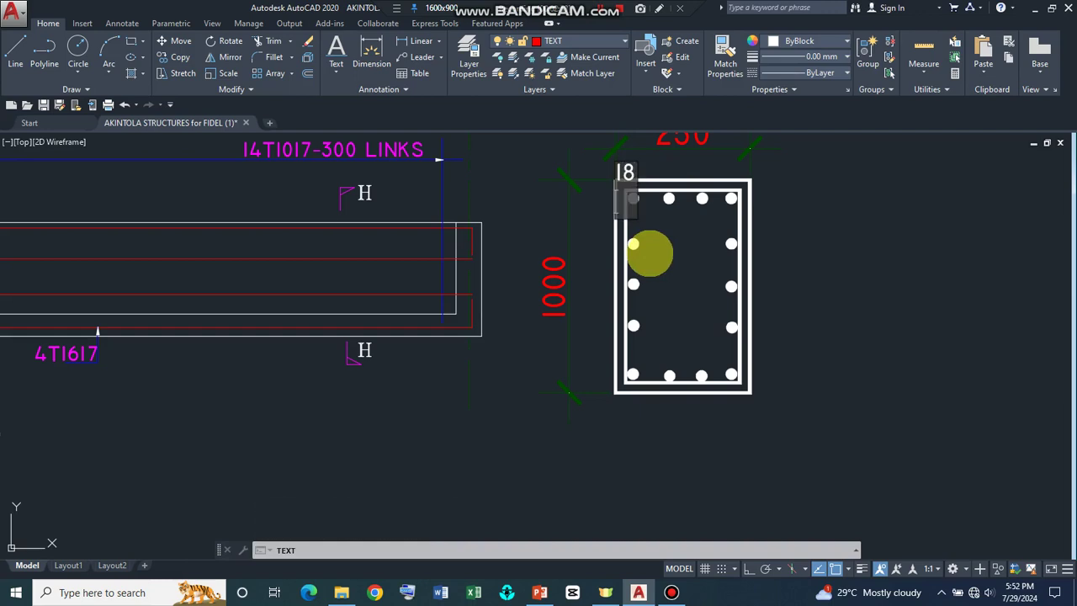
pyautogui.press('Escape')
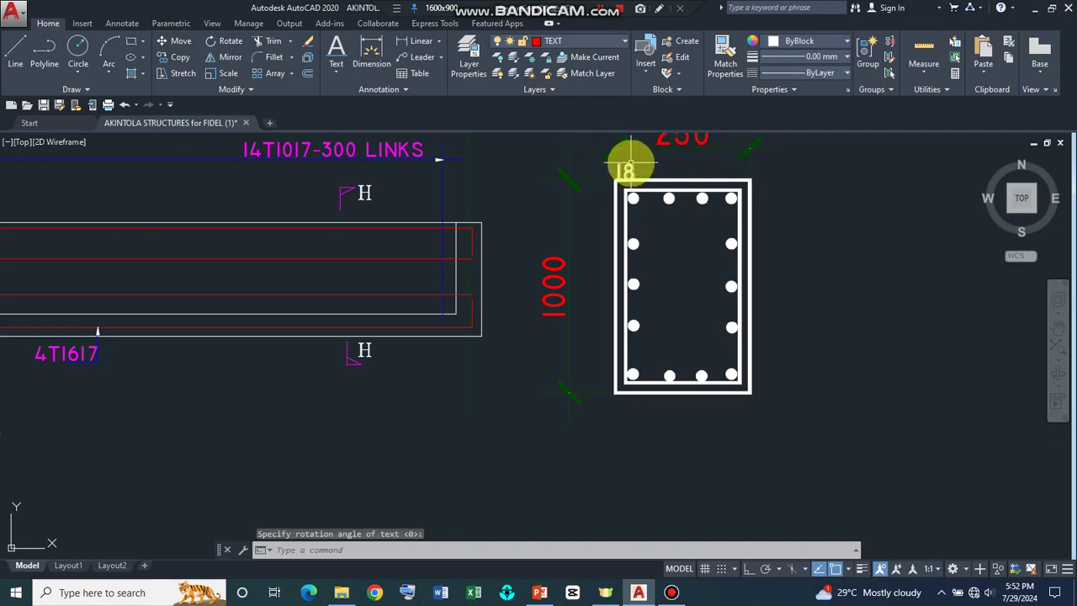
# Step: Move the "18" label slightly upward so it sits clear above the cross-section's top-left bar
pyautogui.scroll(-2, 631, 164)
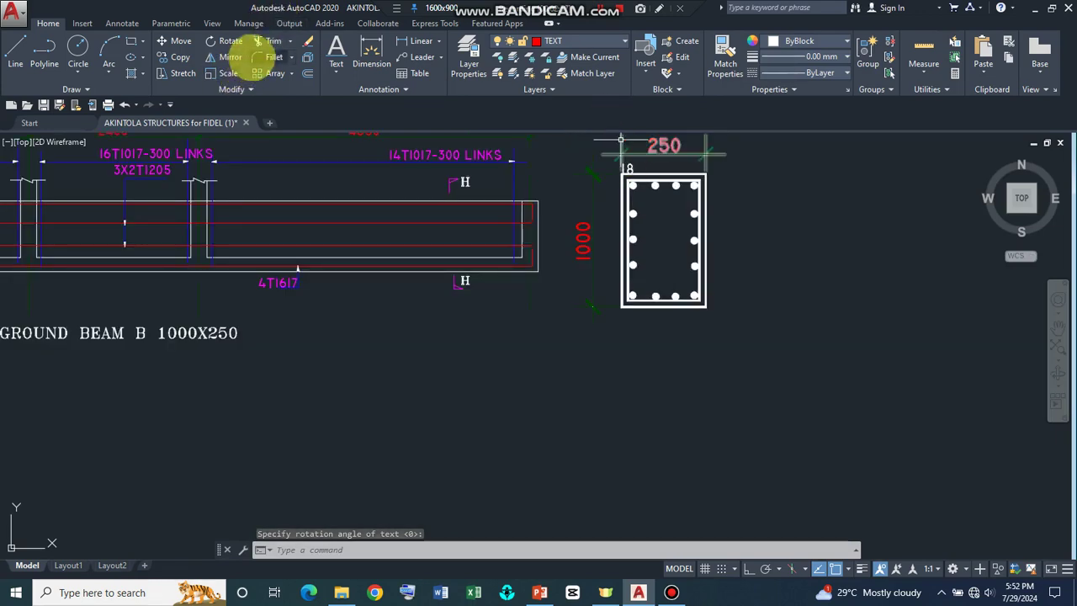
pyautogui.click(179, 42)
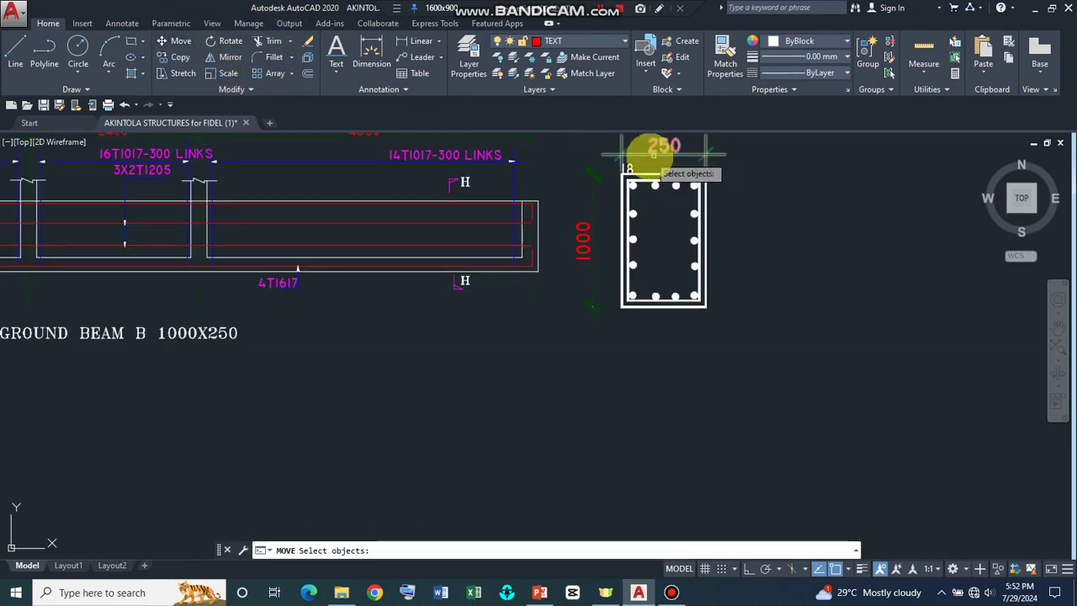
pyautogui.scroll(4, 632, 156)
pyautogui.click(620, 196)
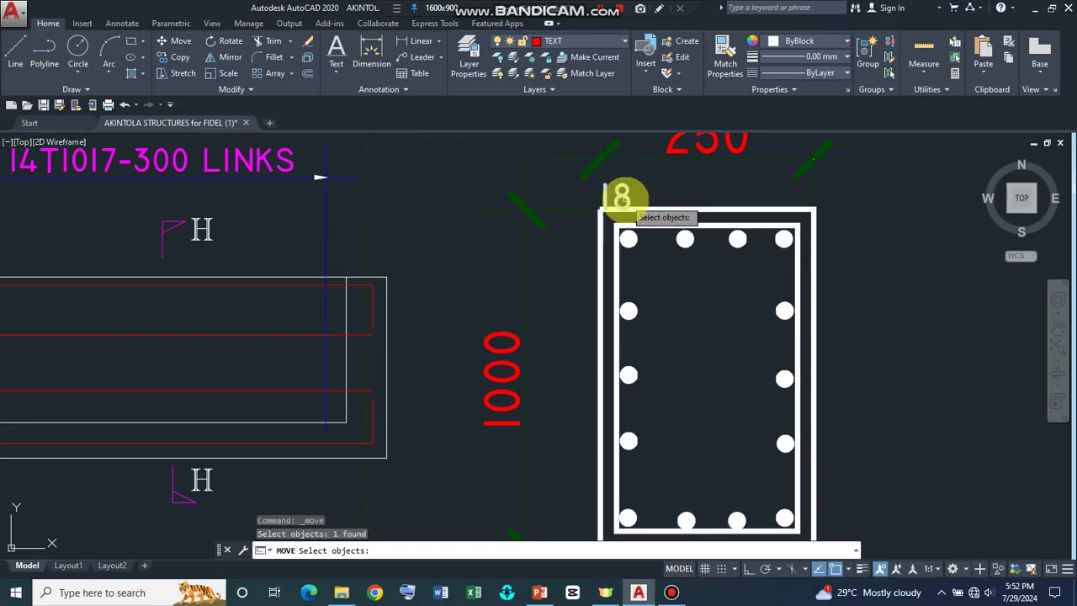
pyautogui.click(619, 194)
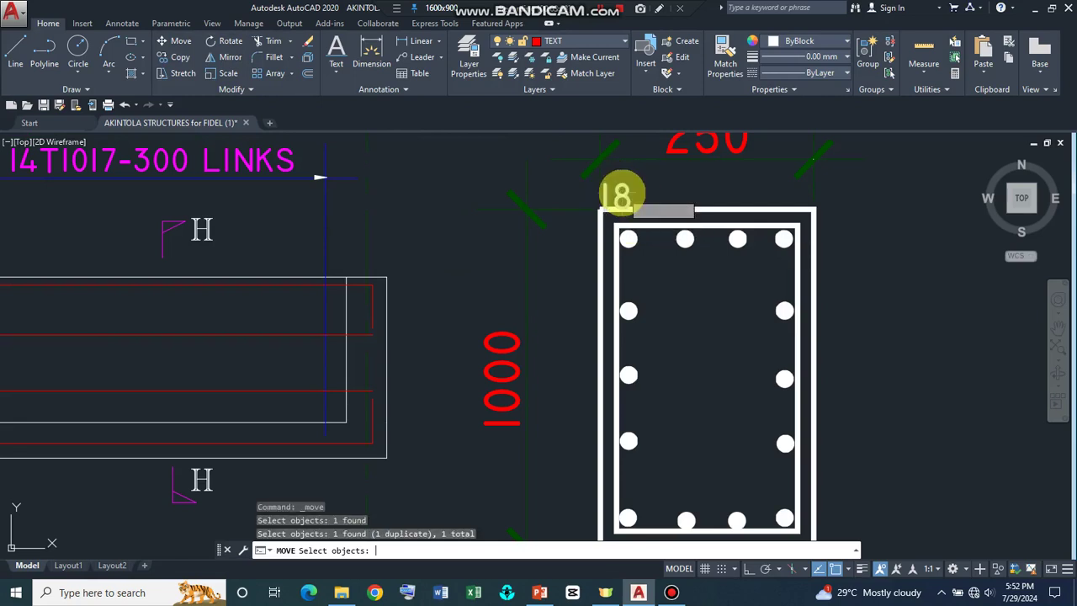
pyautogui.press('Return')
pyautogui.click(620, 187)
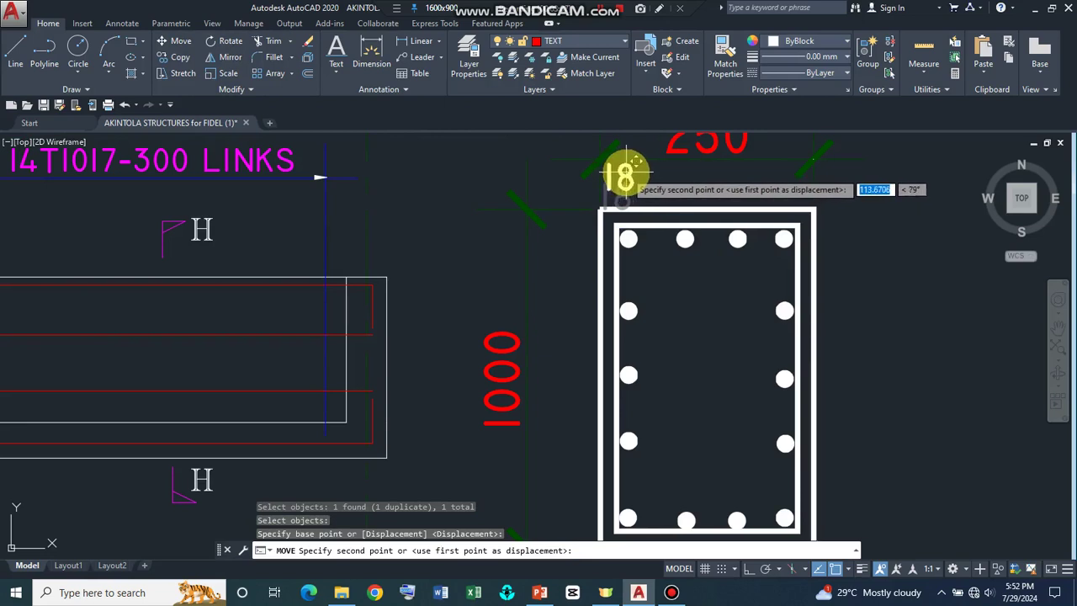
pyautogui.click(627, 174)
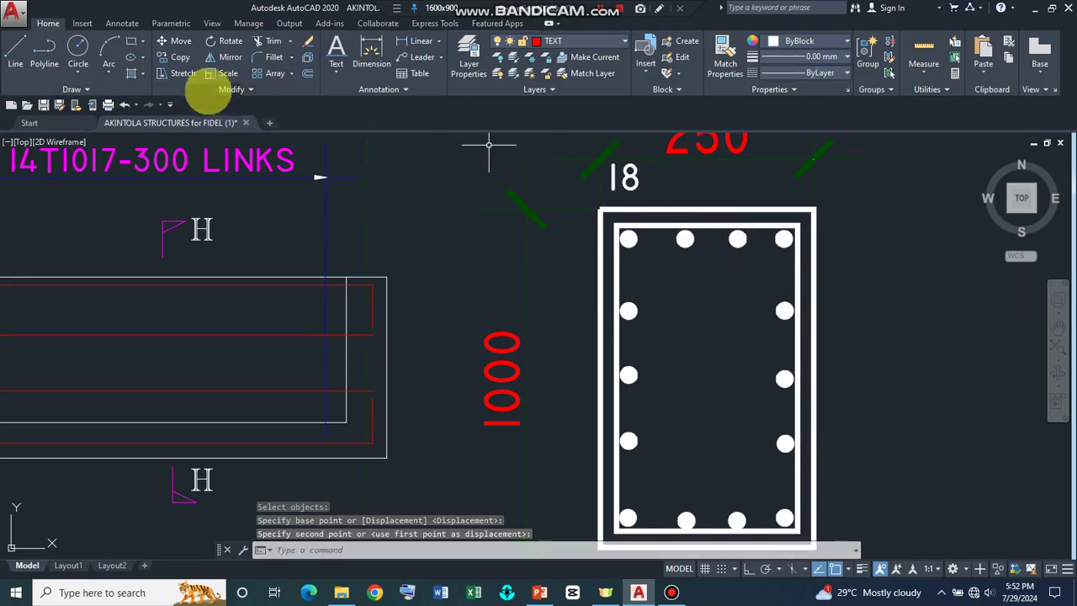
# Step: Copy the "18" label above each of the other three top bars of the cross-section
pyautogui.click(180, 57)
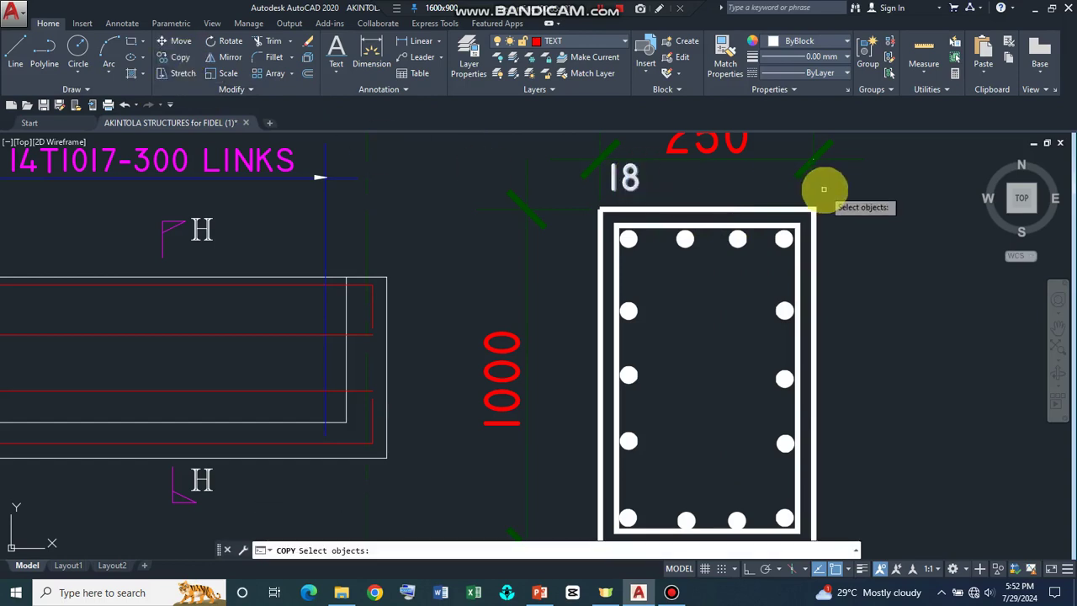
pyautogui.click(626, 177)
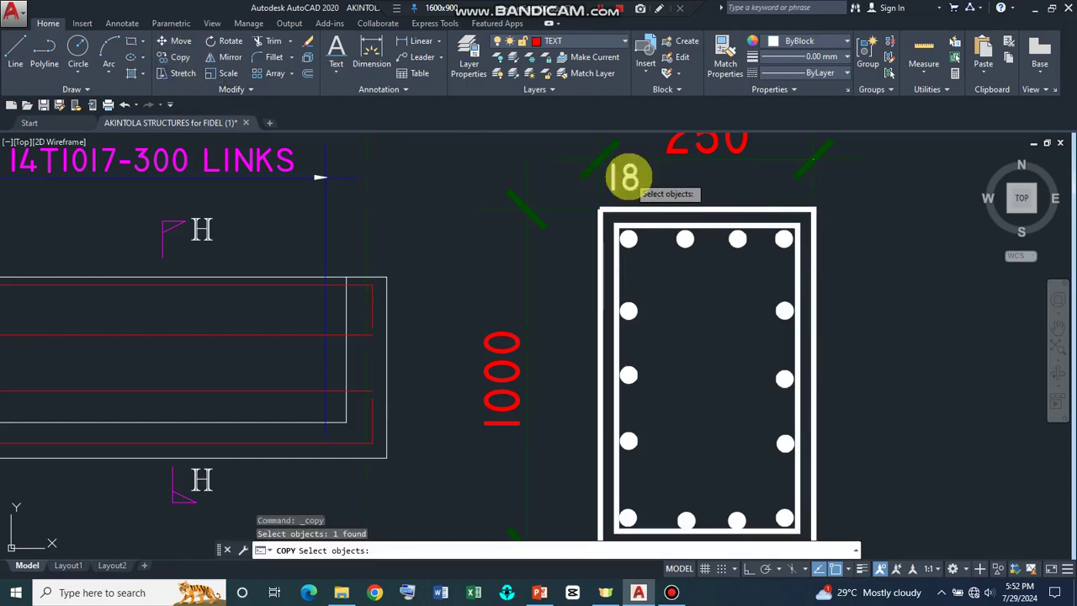
pyautogui.press('Return')
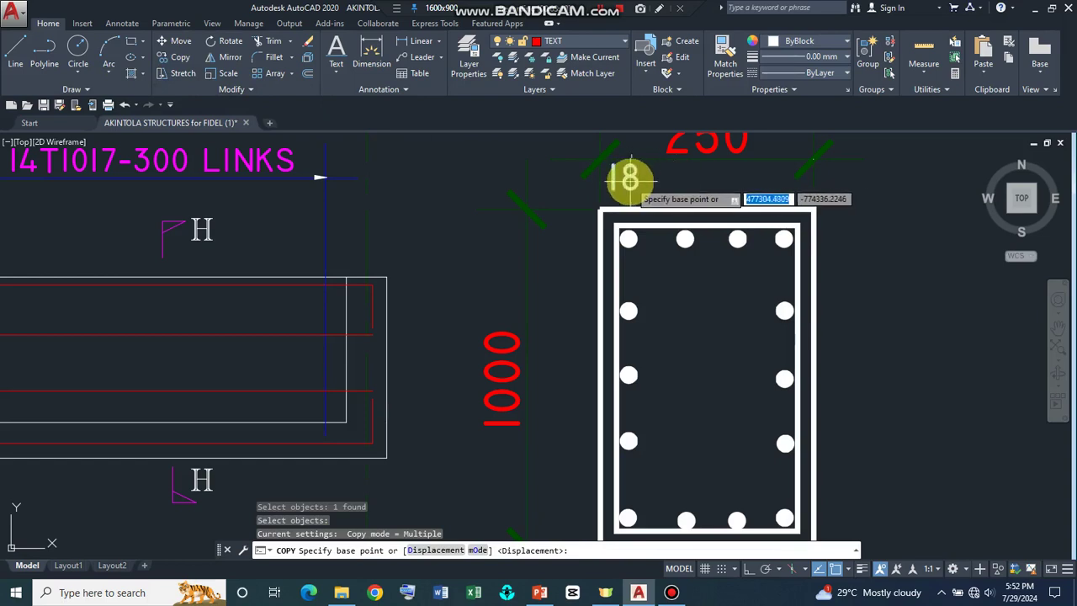
pyautogui.click(632, 179)
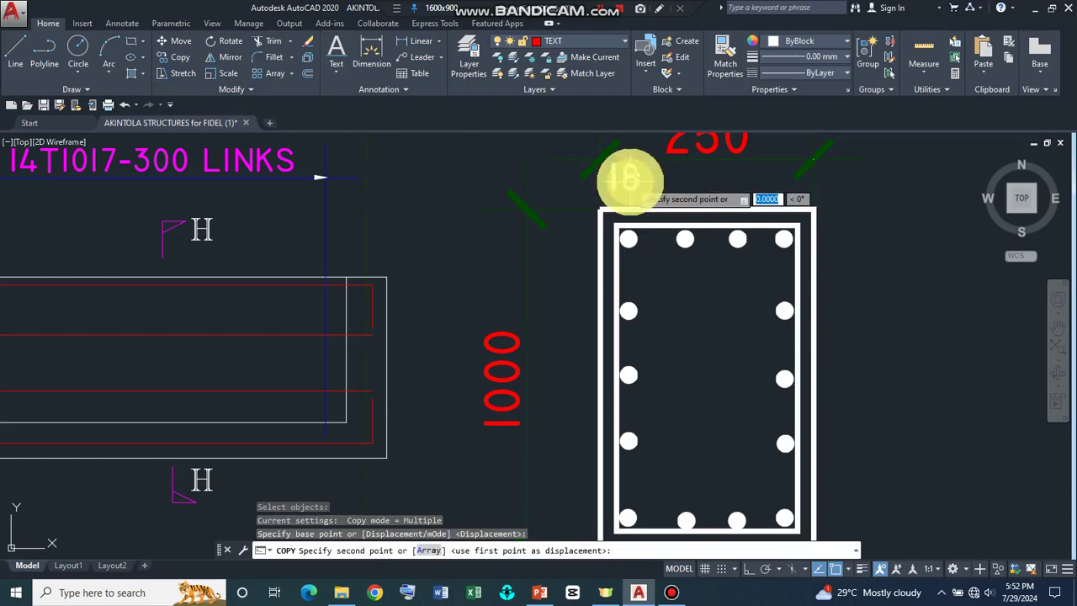
pyautogui.click(688, 179)
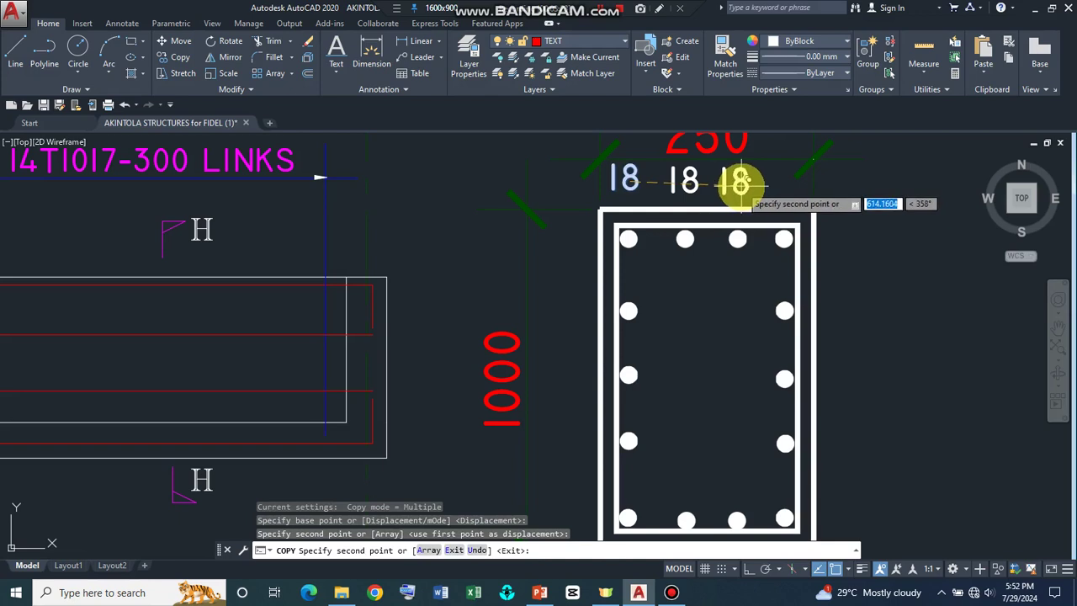
pyautogui.click(738, 180)
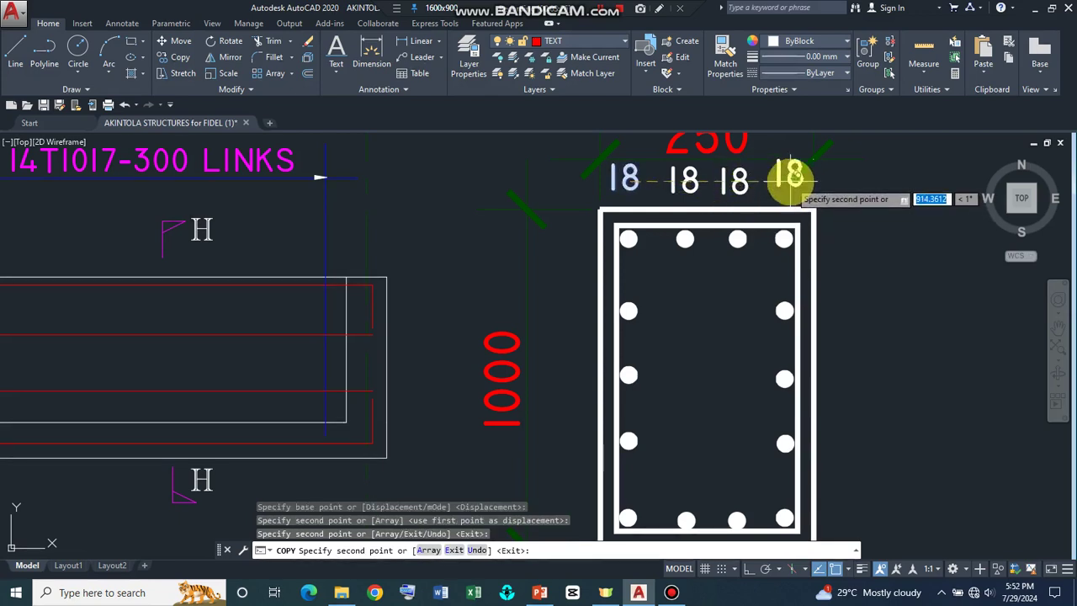
pyautogui.click(787, 181)
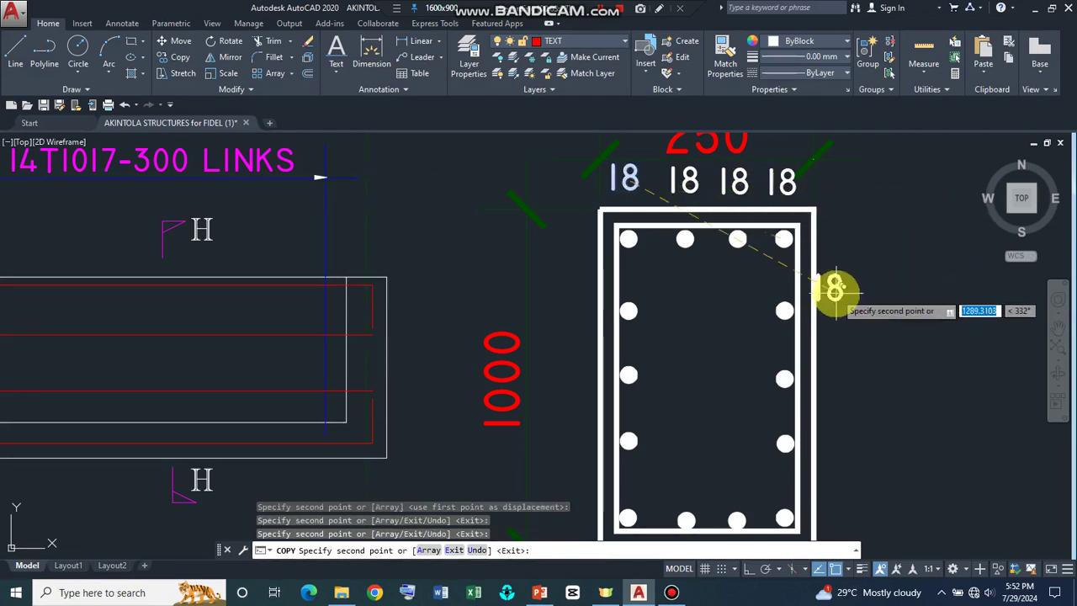
pyautogui.press('Return')
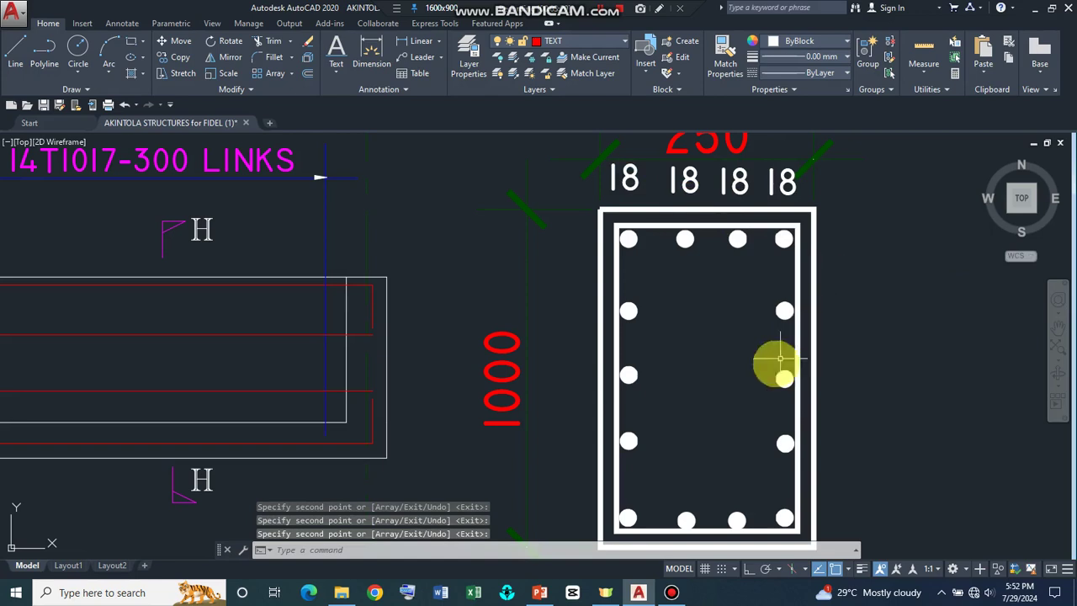
# Step: Add the single-line text "05" beside the cross-section's upper-left side bar, with height 150 and rotation 0
pyautogui.scroll(-4, 762, 387)
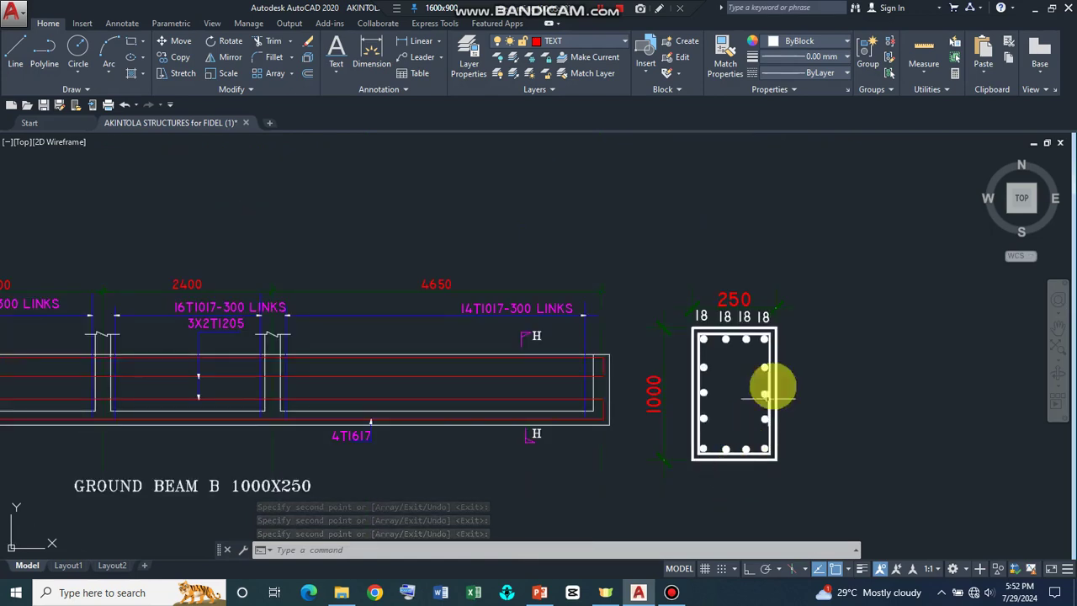
pyautogui.scroll(2, 752, 408)
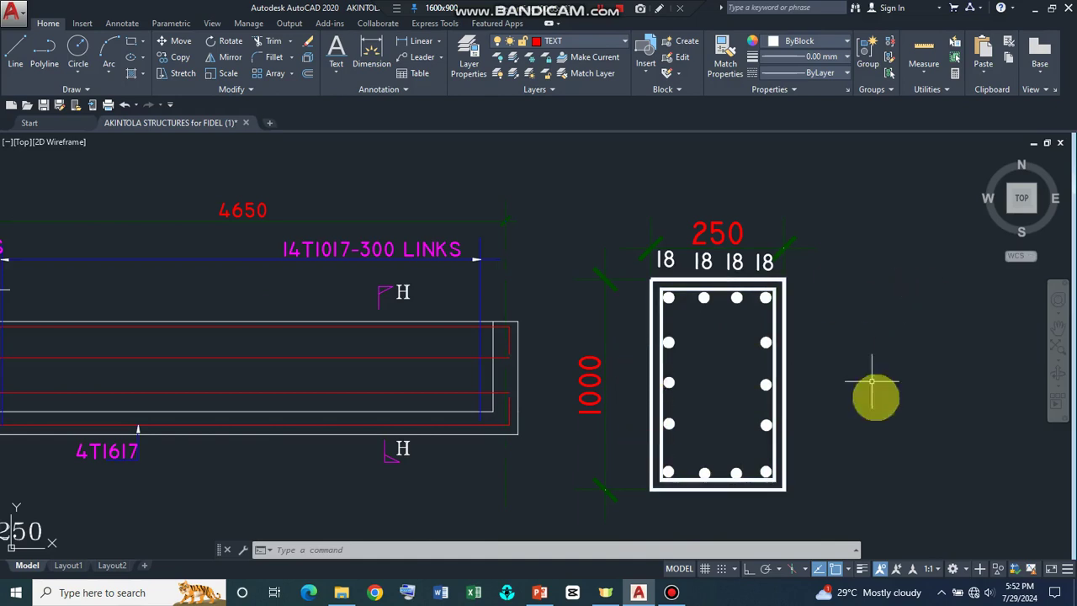
pyautogui.moveTo(668, 384)
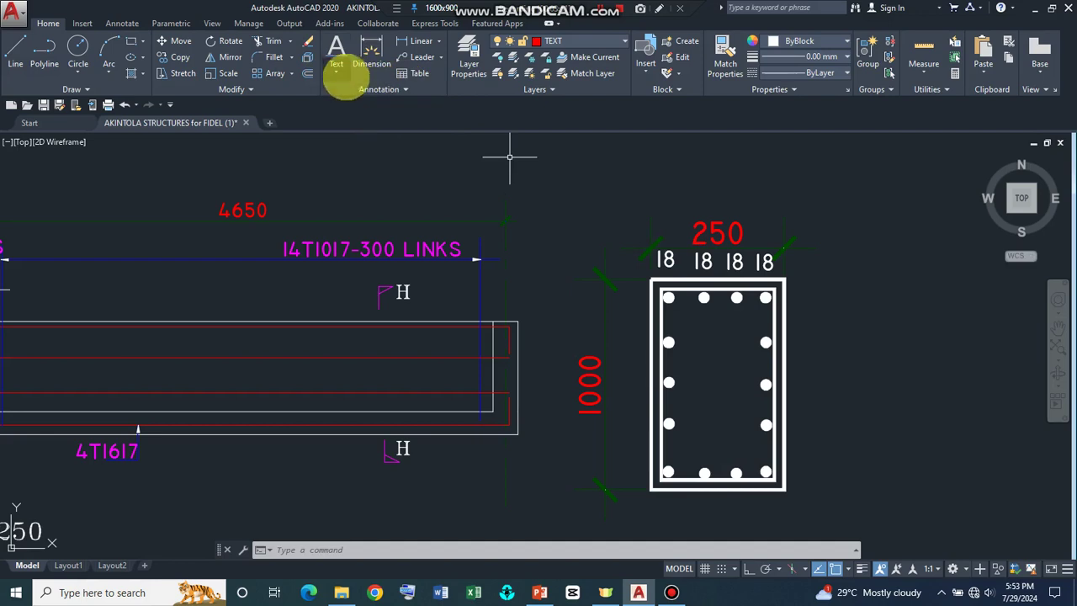
pyautogui.click(336, 70)
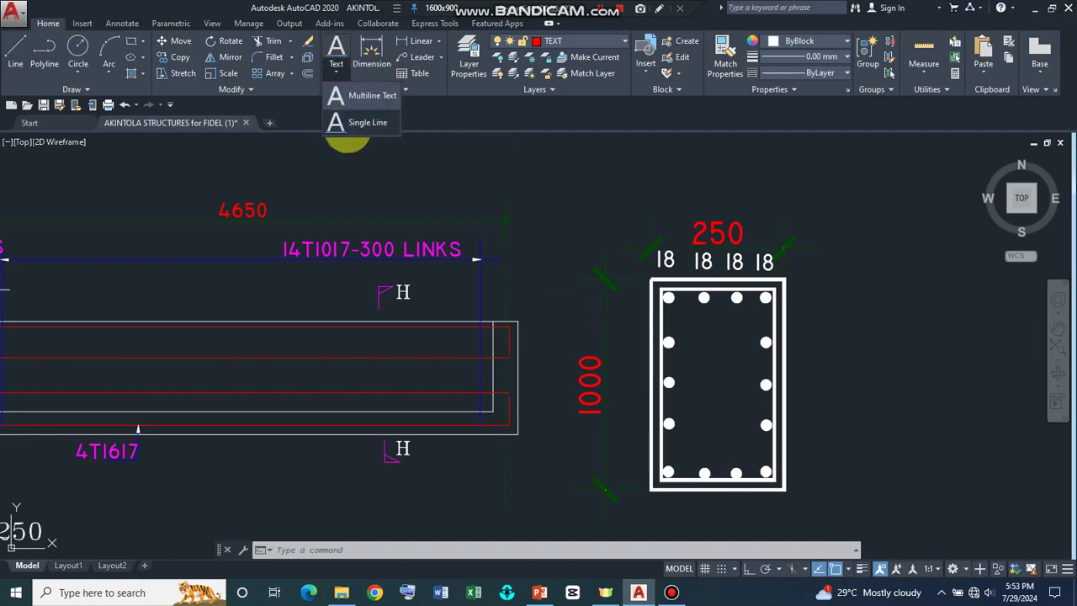
pyautogui.click(358, 122)
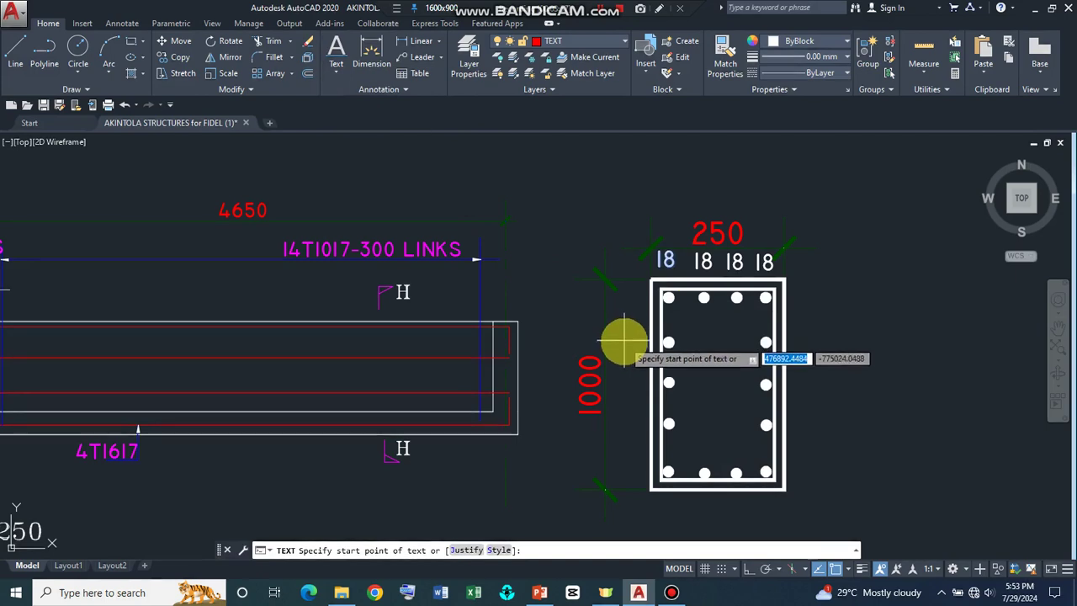
pyautogui.click(627, 344)
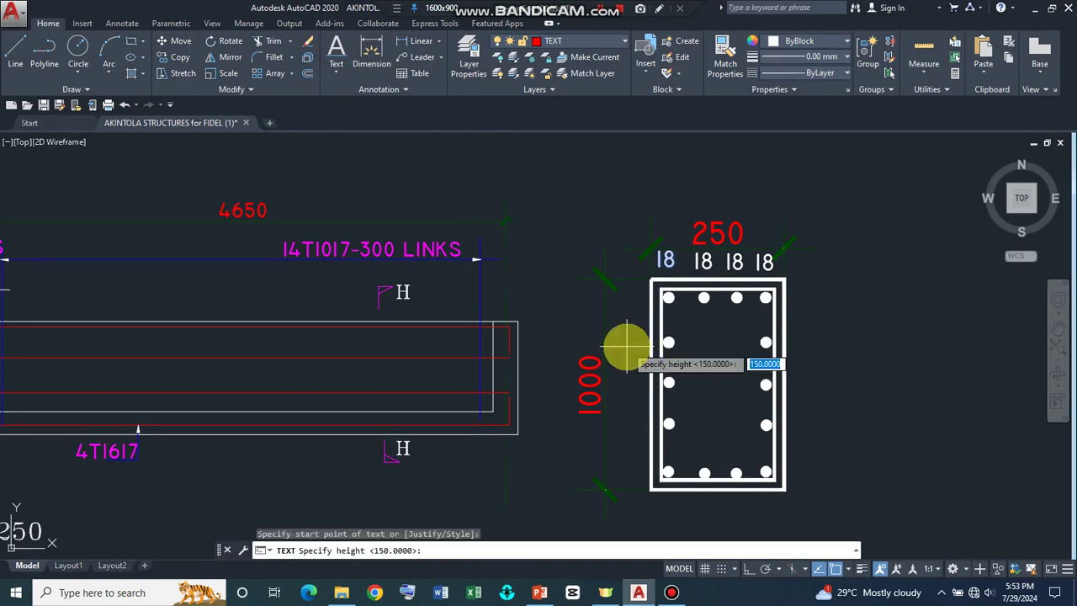
pyautogui.press('Return')
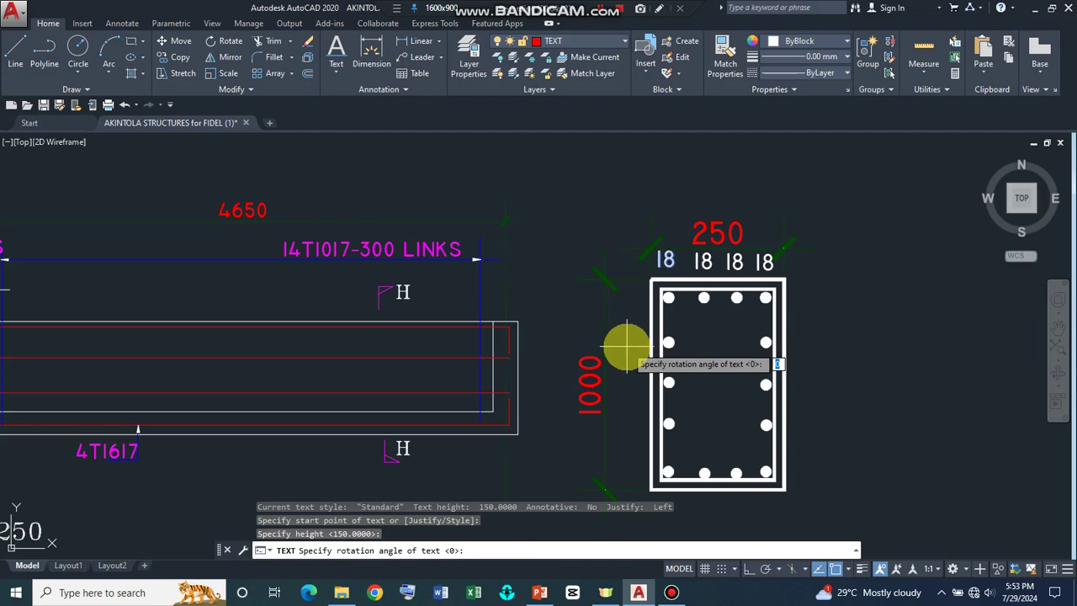
pyautogui.press('Return')
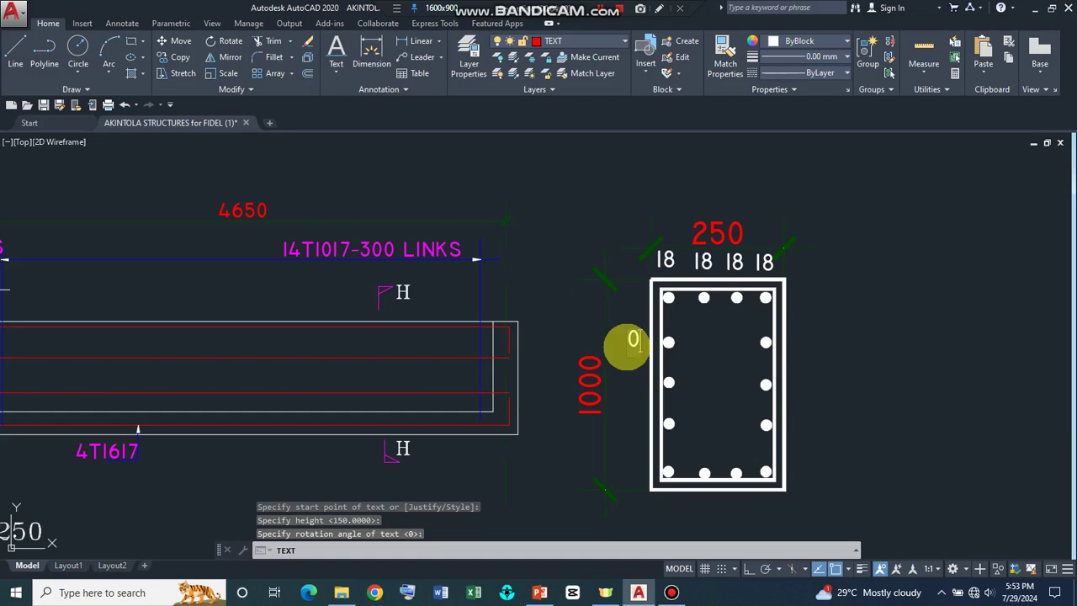
pyautogui.press('Return')
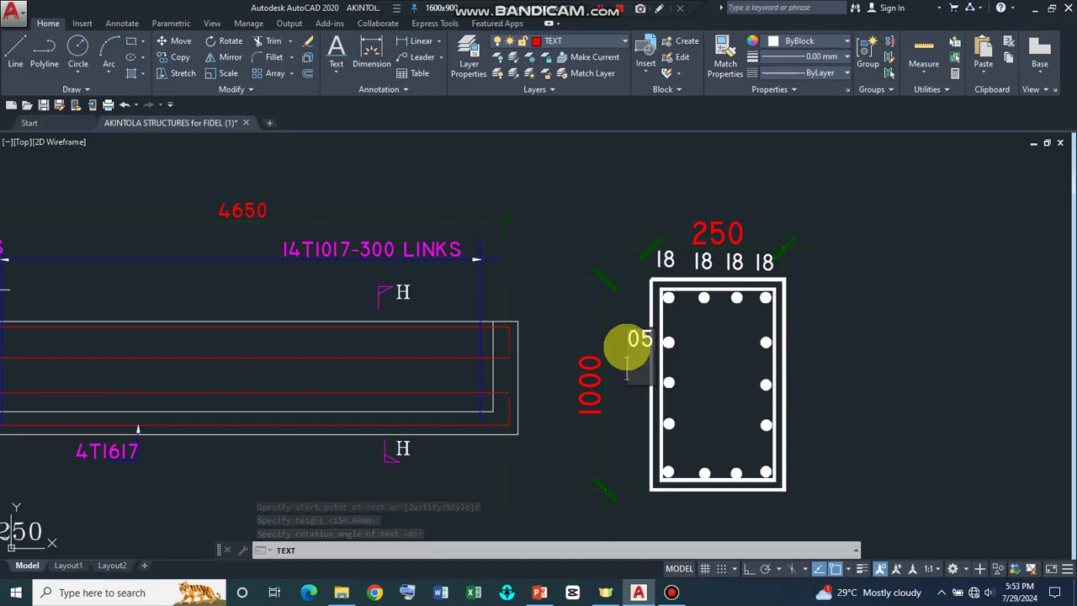
pyautogui.press('Return')
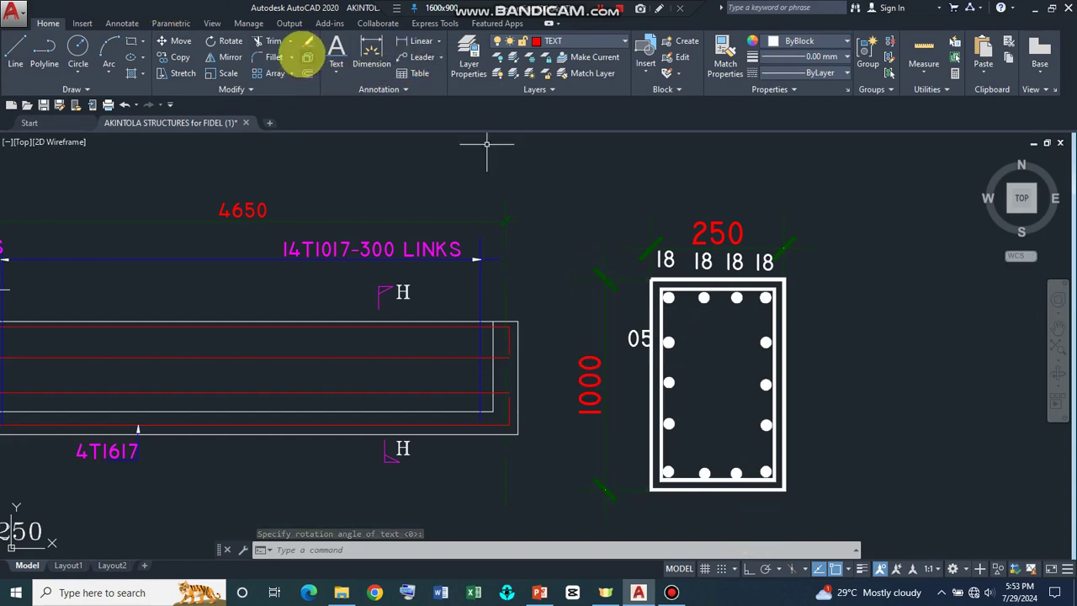
# Step: Move the "05" label left, clear of the cross-section's outline
pyautogui.click(180, 57)
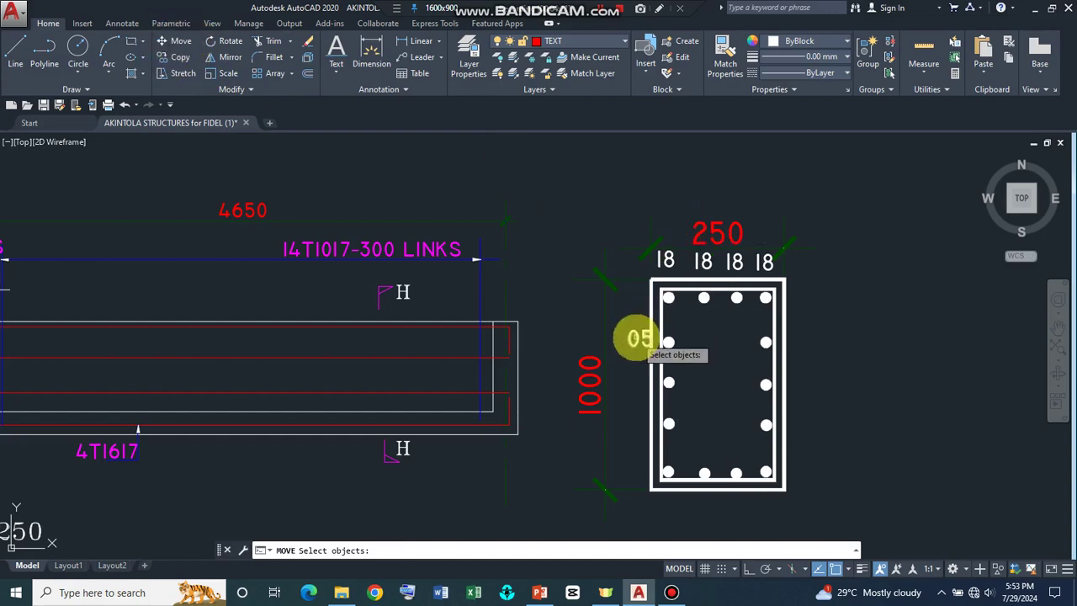
pyautogui.click(640, 337)
pyautogui.press('Return')
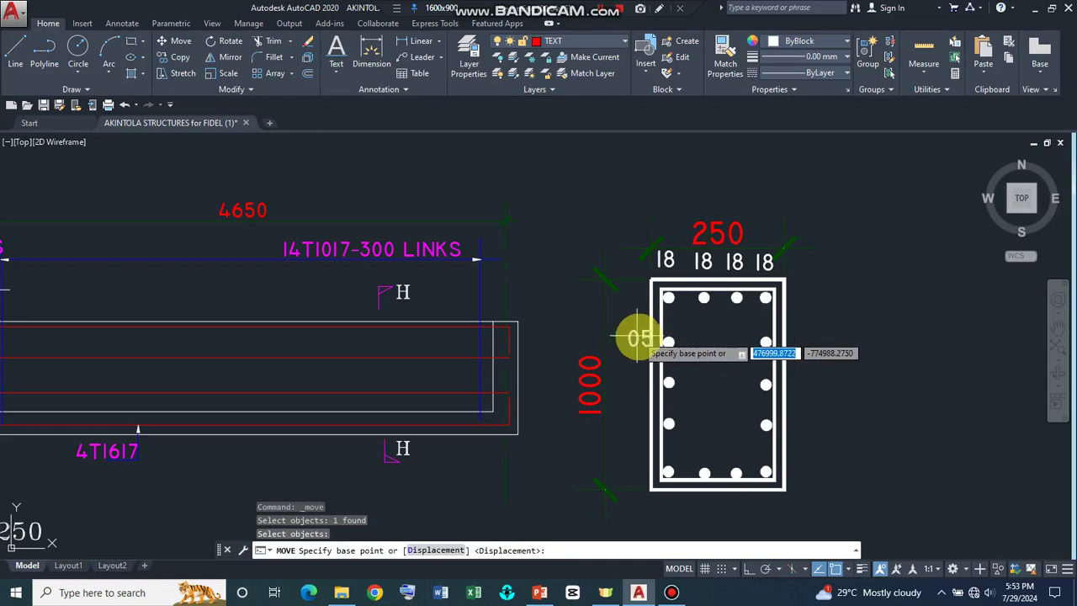
pyautogui.click(633, 338)
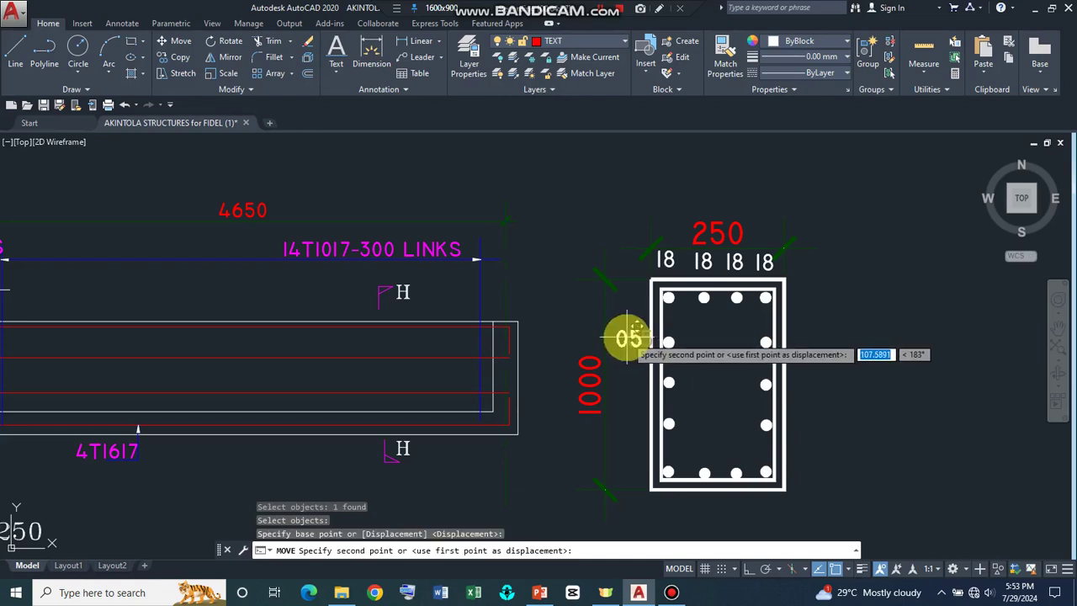
pyautogui.click(629, 338)
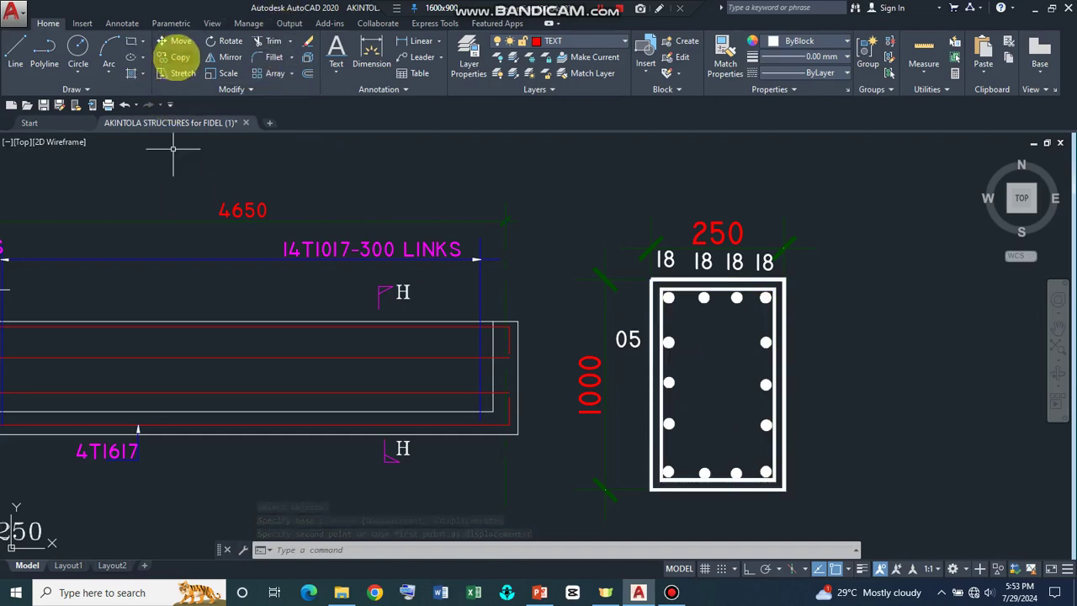
# Step: Copy the "05" label with Ortho on beside the upper-right side bar and the two lower left side bars of the cross-section
pyautogui.click(179, 57)
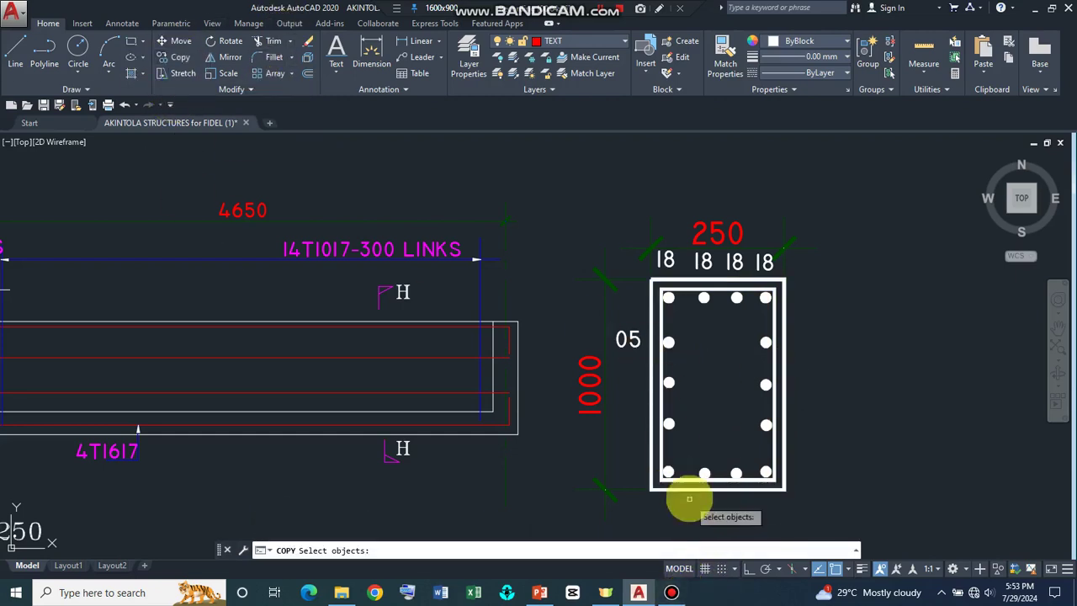
pyautogui.click(749, 567)
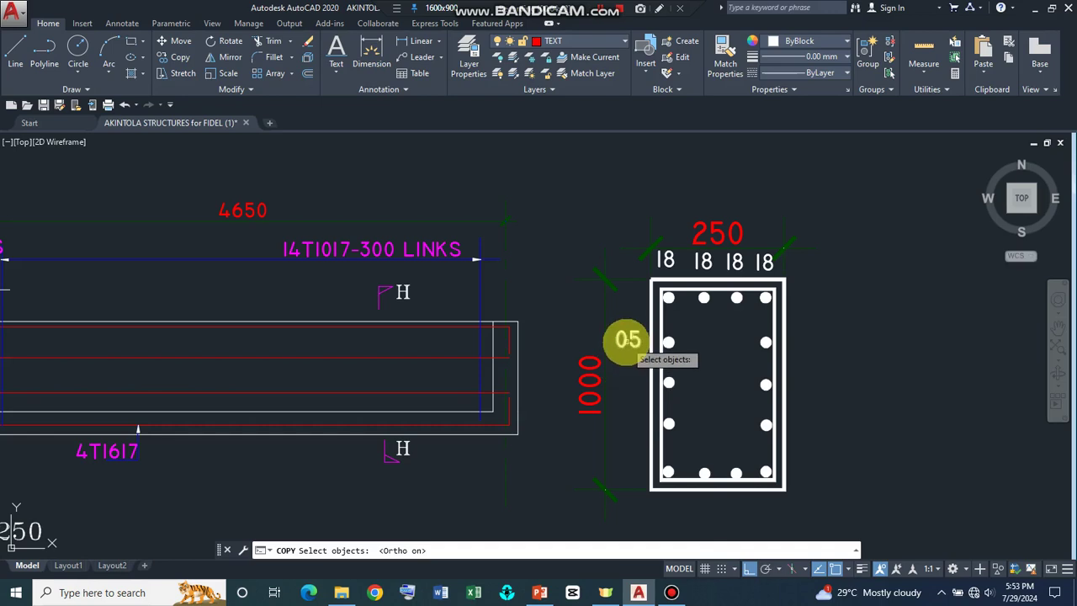
pyautogui.click(626, 340)
pyautogui.click(631, 341)
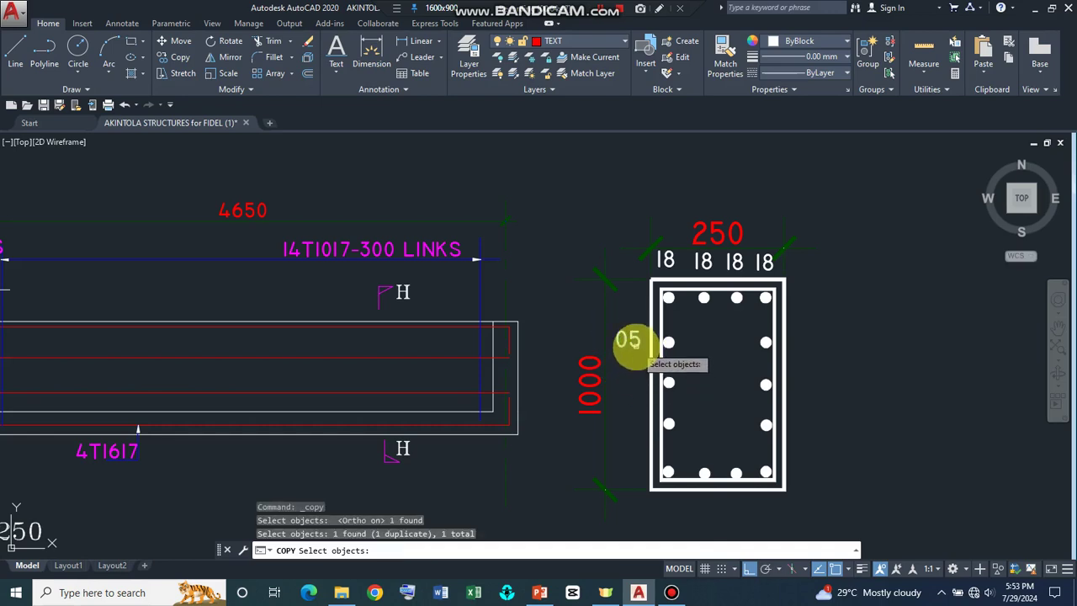
pyautogui.press('Return')
pyautogui.click(624, 341)
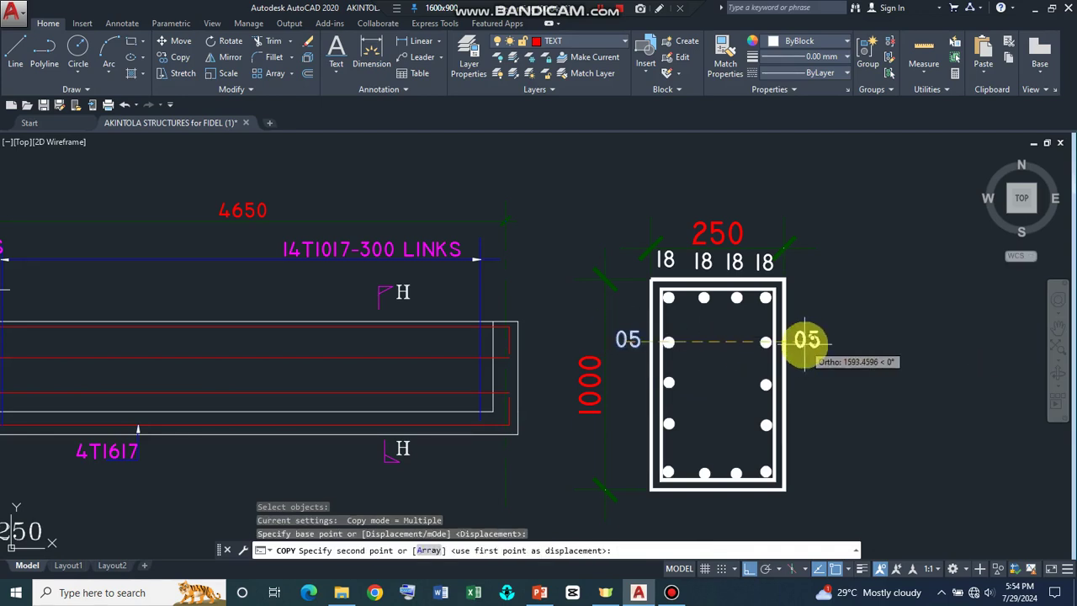
pyautogui.click(806, 340)
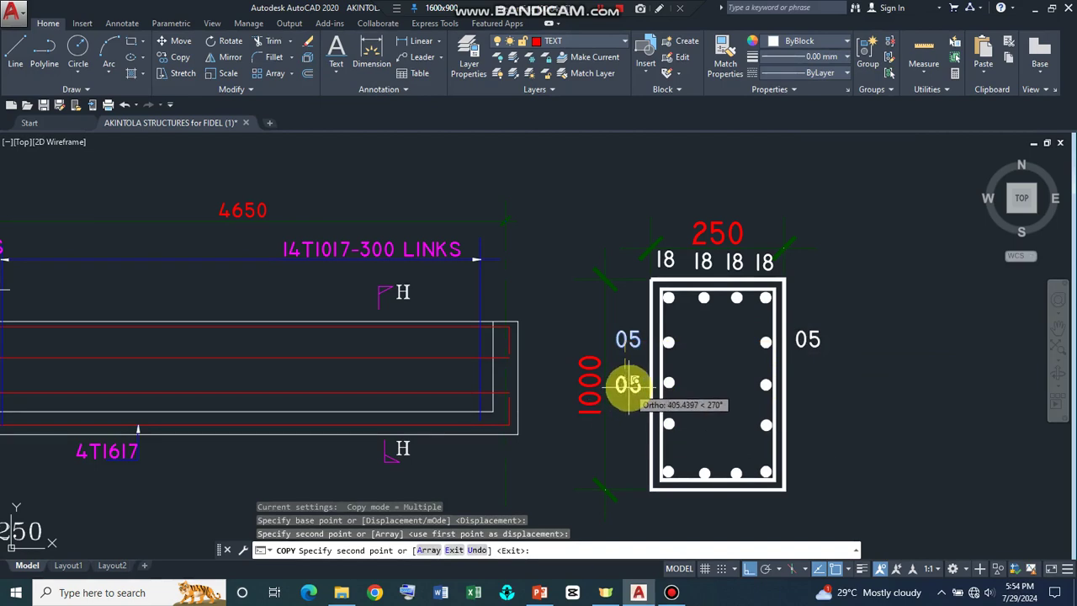
pyautogui.click(628, 384)
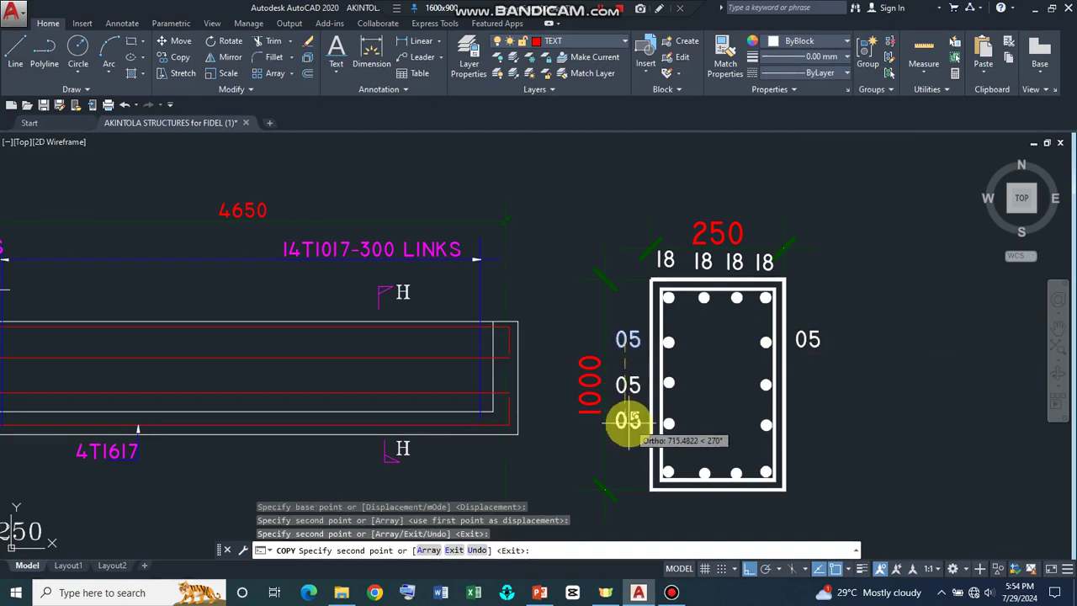
pyautogui.click(631, 426)
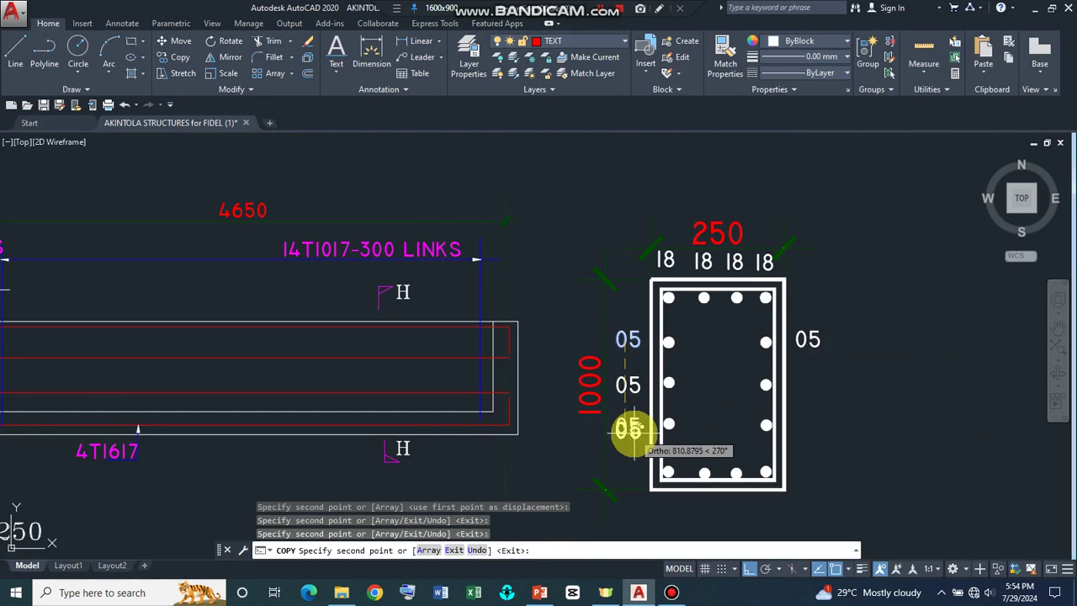
# Step: Turn Ortho off and place further copies of the "05" label beside the middle and lower bars on the cross-section's right side
pyautogui.click(816, 370)
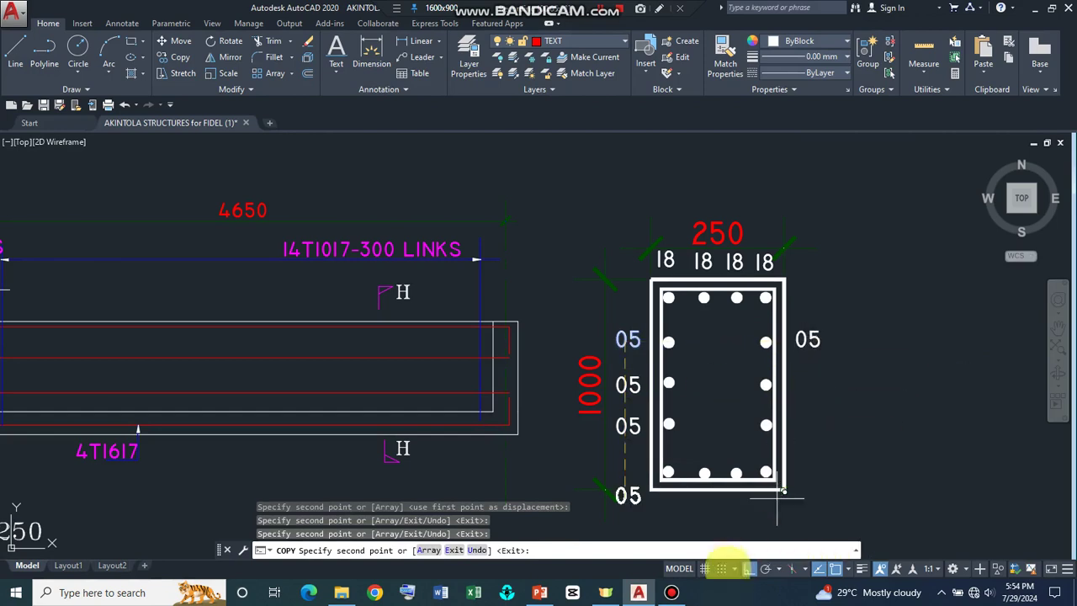
pyautogui.click(749, 569)
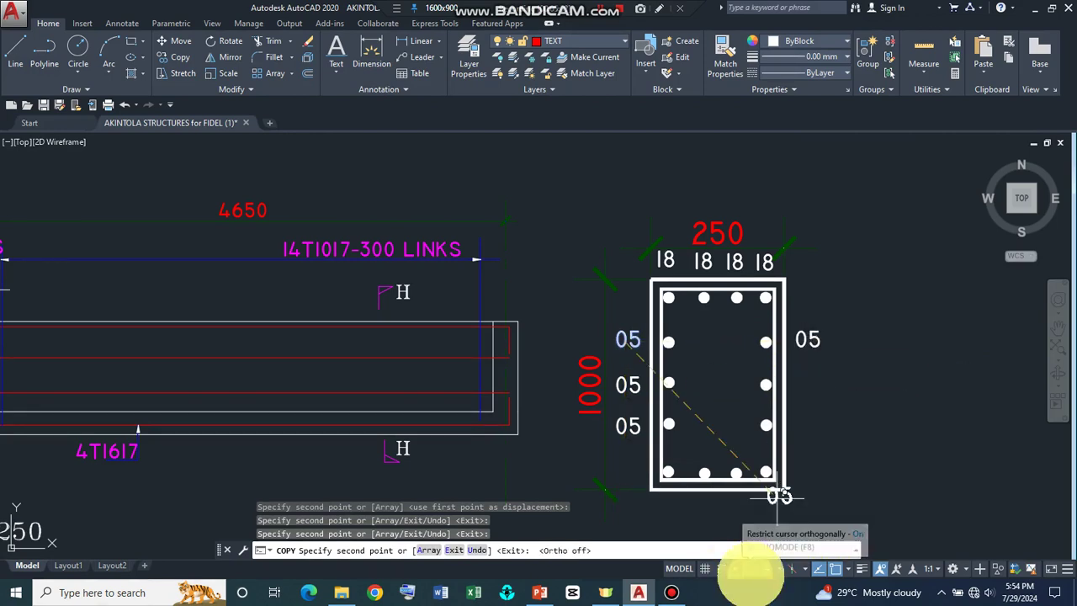
pyautogui.click(809, 385)
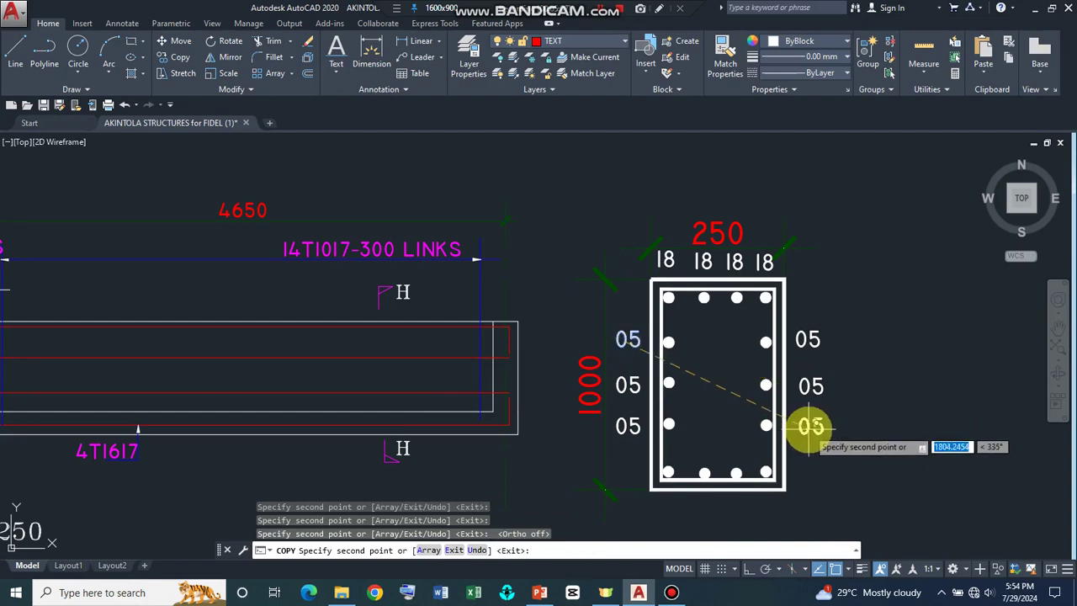
pyautogui.click(809, 426)
pyautogui.press('Return')
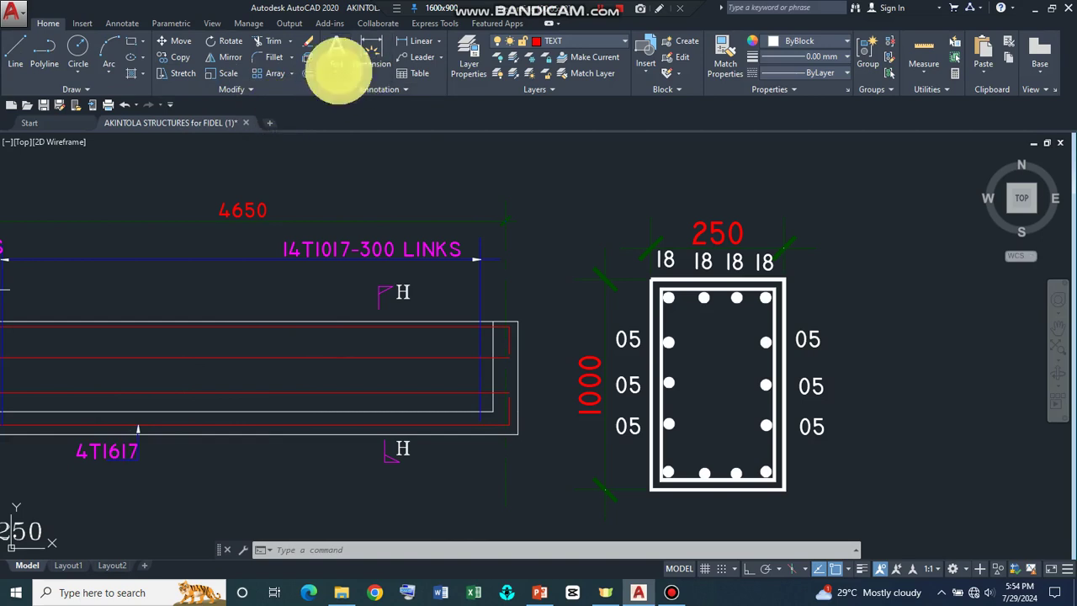
# Step: Add the single-line text "17" below the cross-section's bottom-left bar, with height 150 and rotation 0
pyautogui.click(336, 72)
pyautogui.click(358, 123)
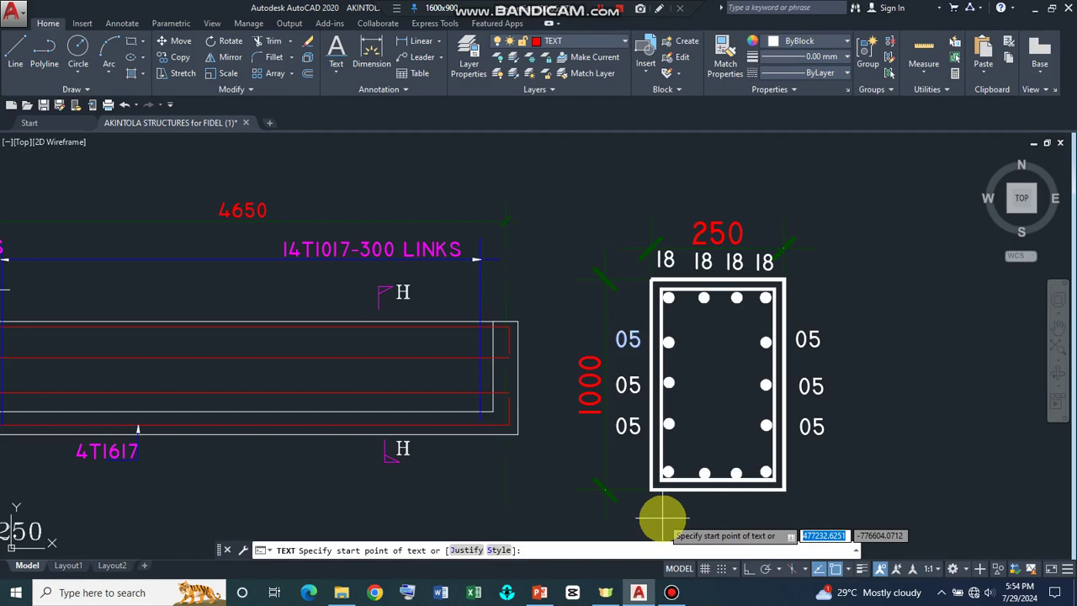
pyautogui.click(663, 514)
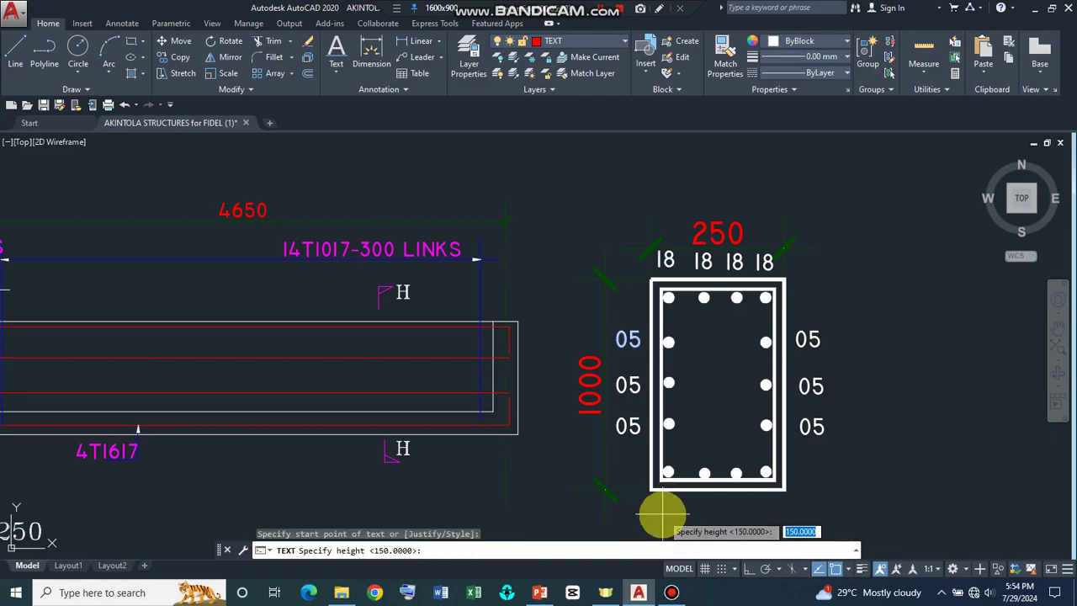
pyautogui.press('Return')
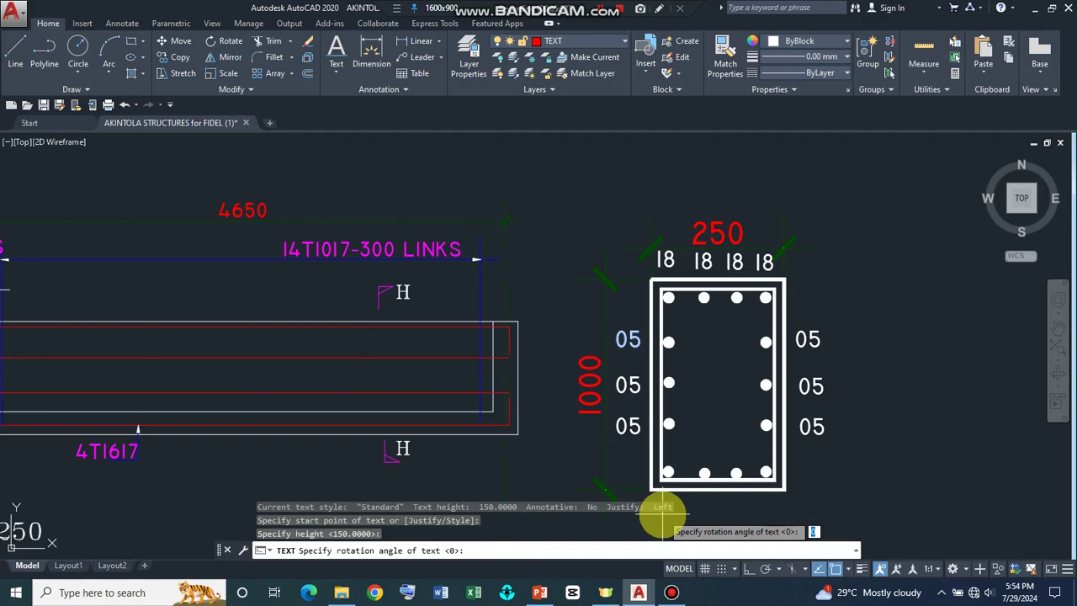
pyautogui.press('Return')
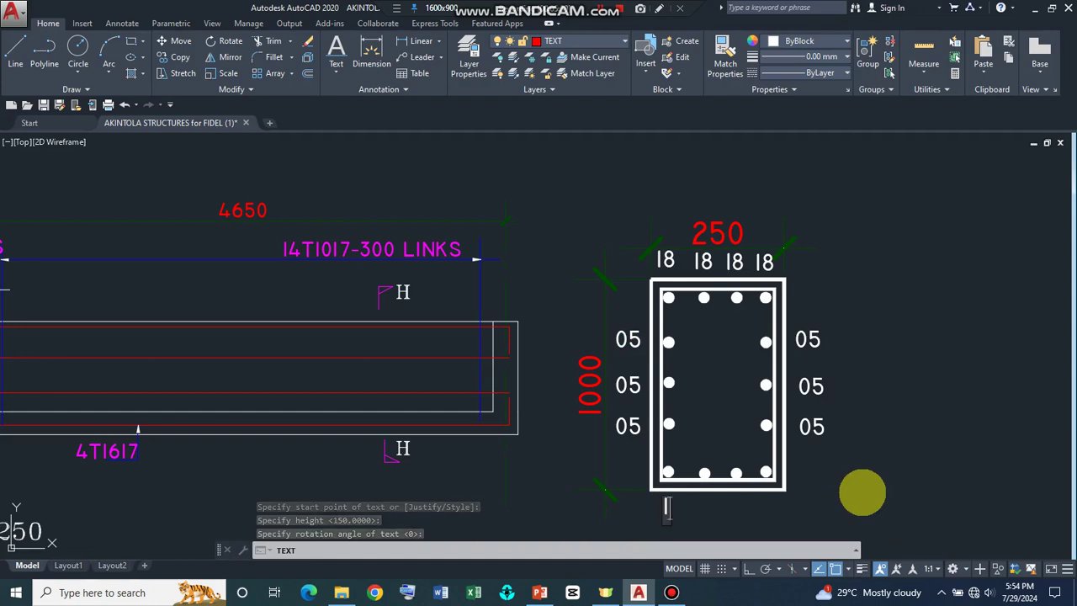
pyautogui.press('Return')
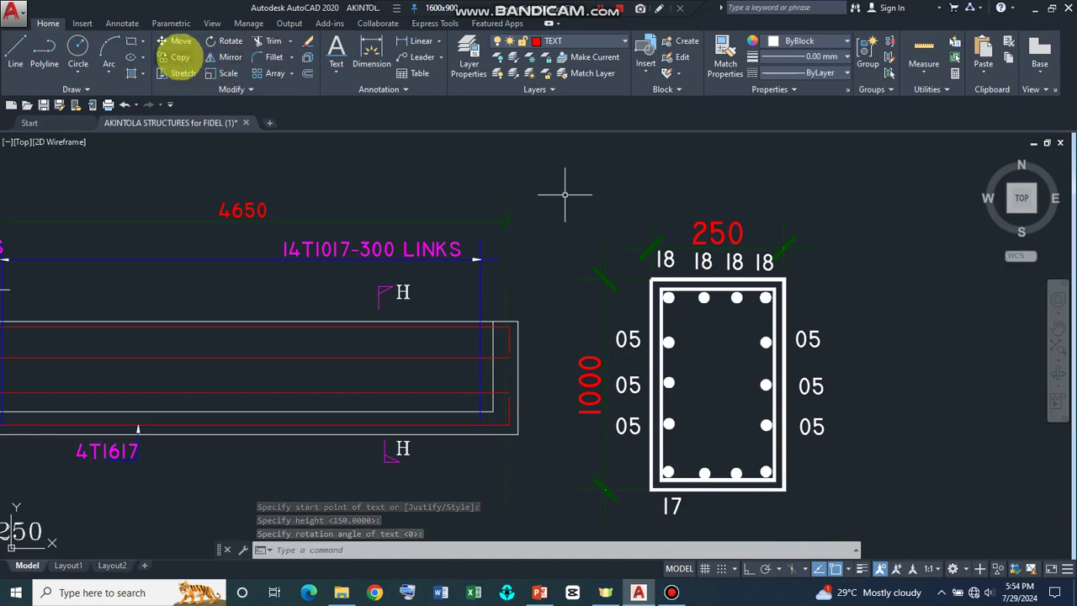
# Step: Copy the "17" label below each of the other three bottom bars of the cross-section
pyautogui.click(181, 57)
pyautogui.click(672, 506)
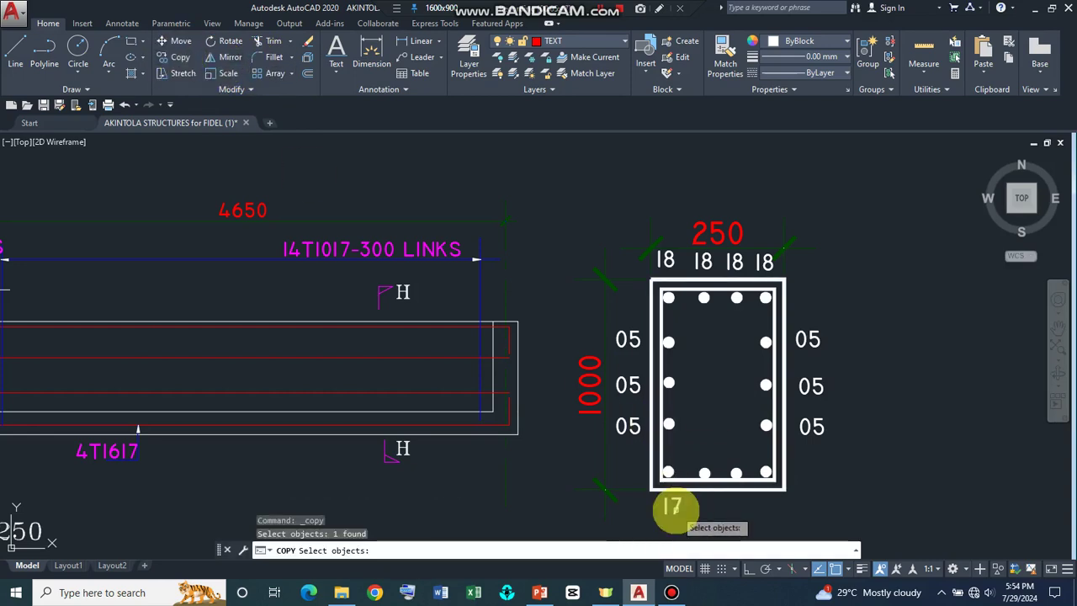
pyautogui.press('Return')
pyautogui.click(674, 507)
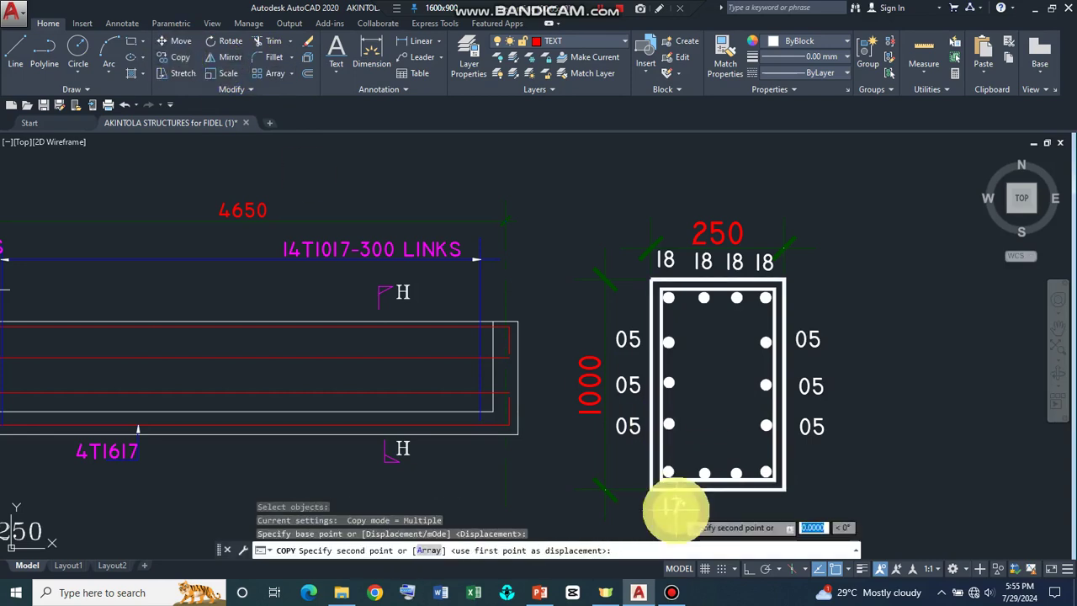
pyautogui.click(742, 507)
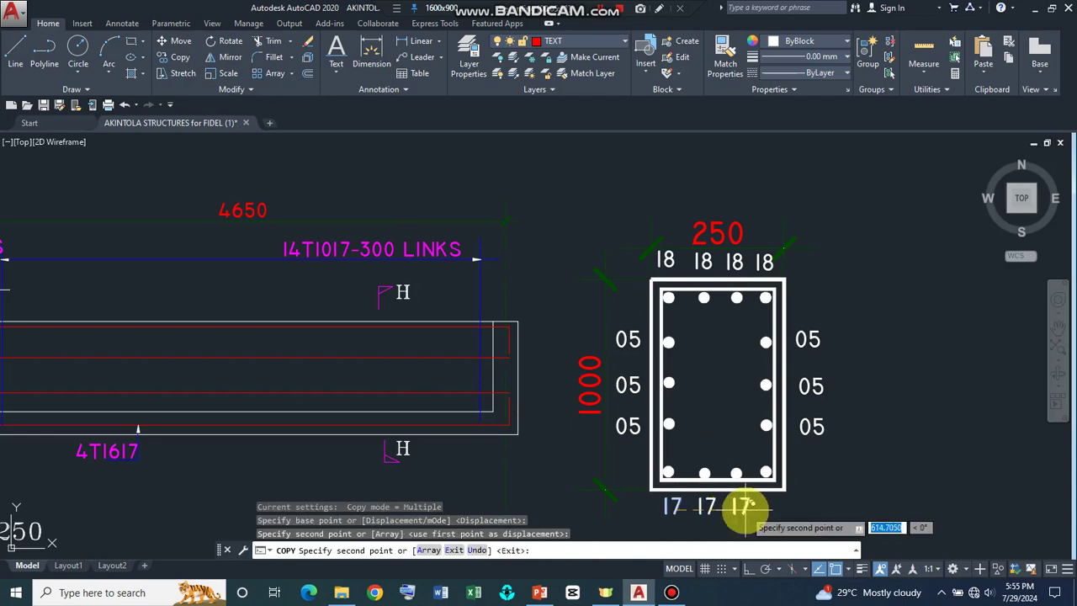
pyautogui.click(745, 509)
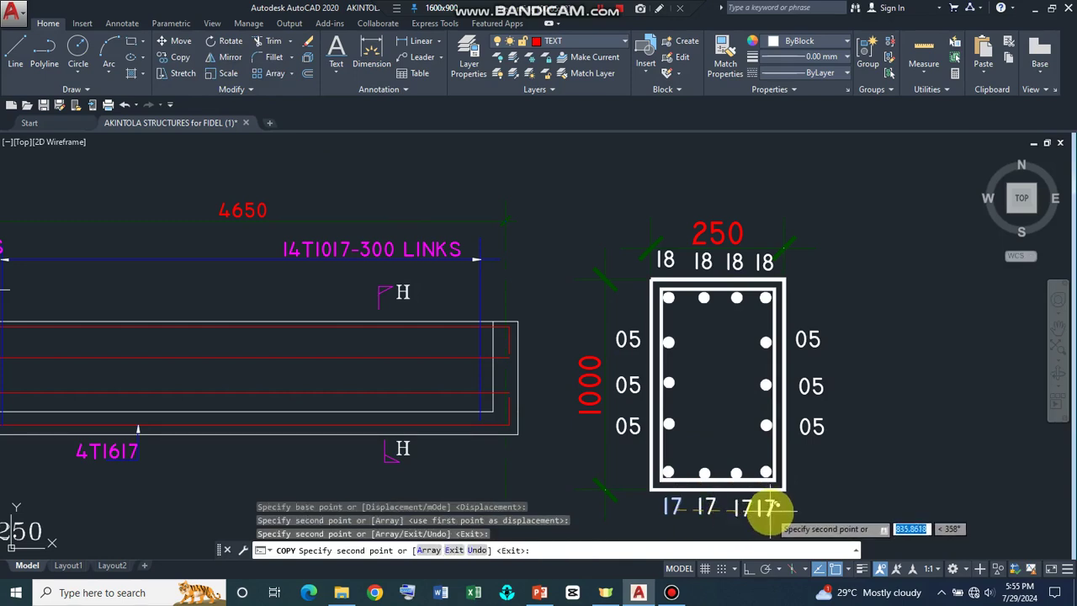
pyautogui.click(772, 508)
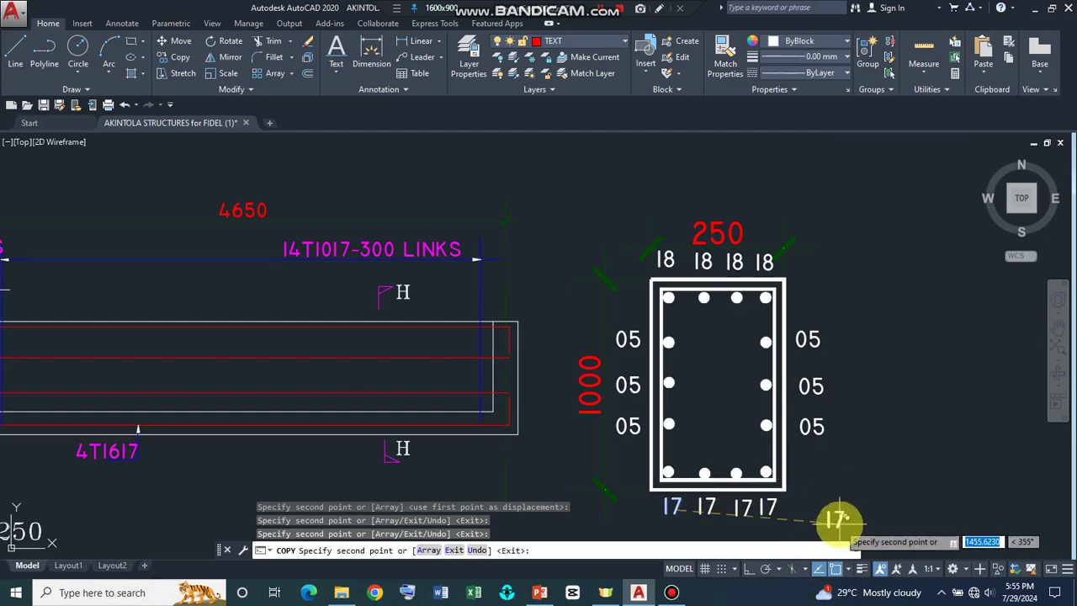
pyautogui.press('Return')
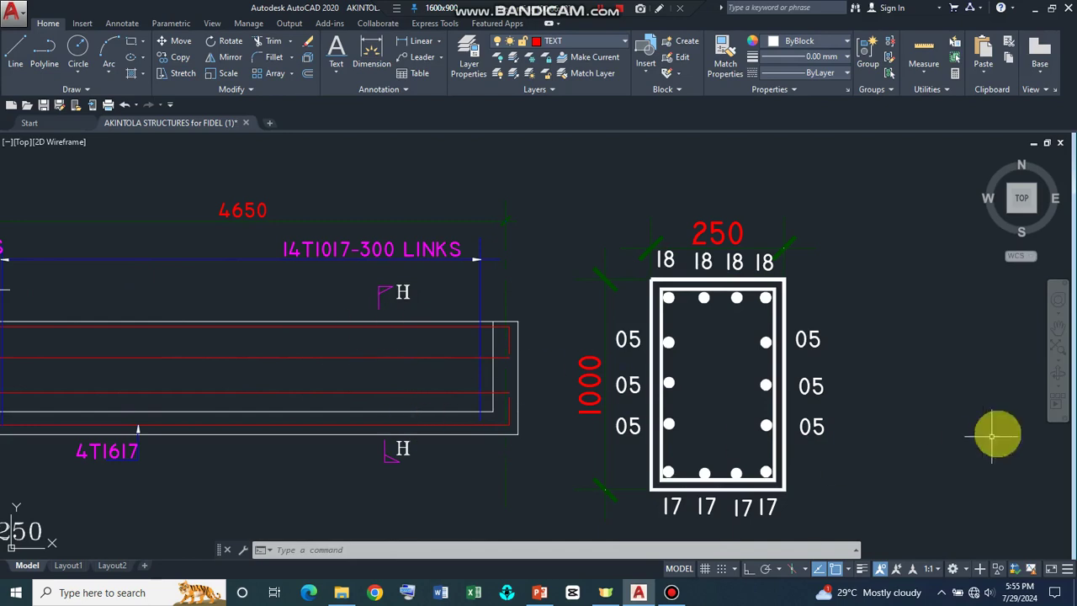
# Step: Add the single-line text "H" beneath the leftmost "17" label of the cross-section
pyautogui.click(1058, 322)
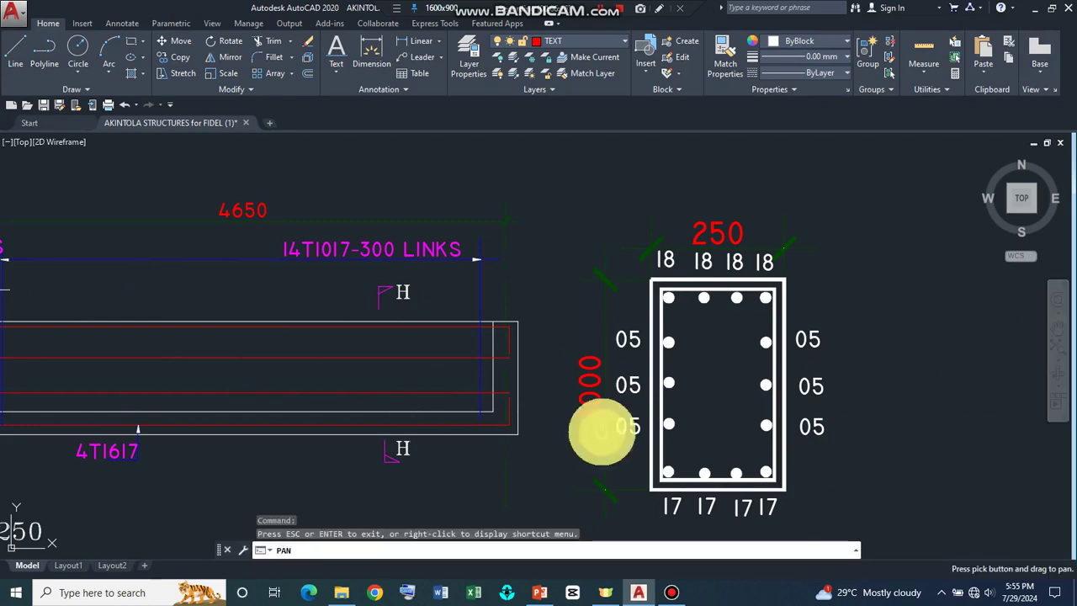
pyautogui.moveTo(601, 431); pyautogui.dragTo(568, 273)
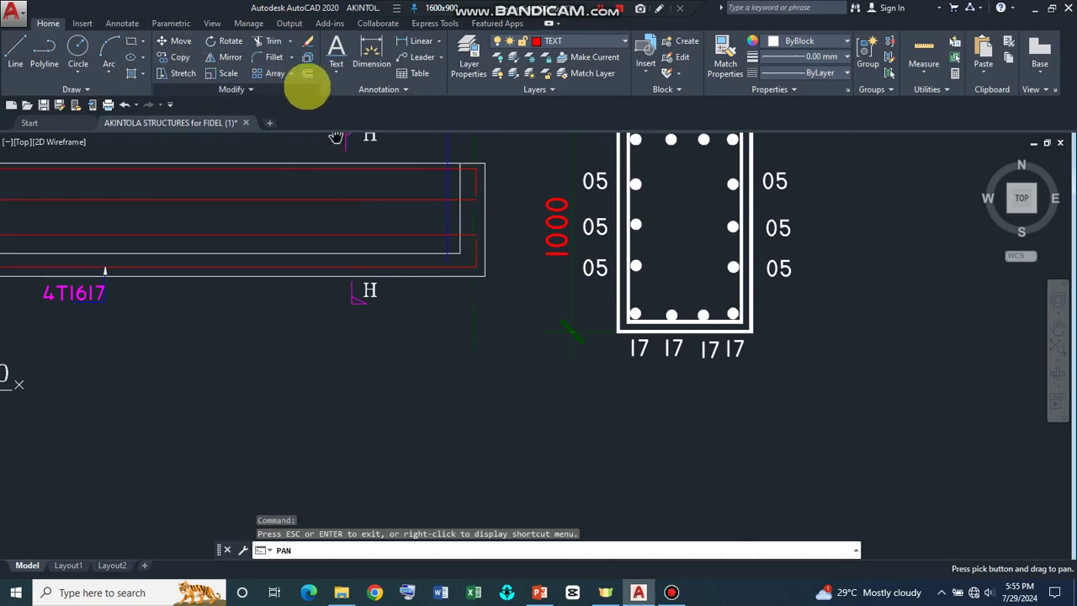
pyautogui.click(335, 69)
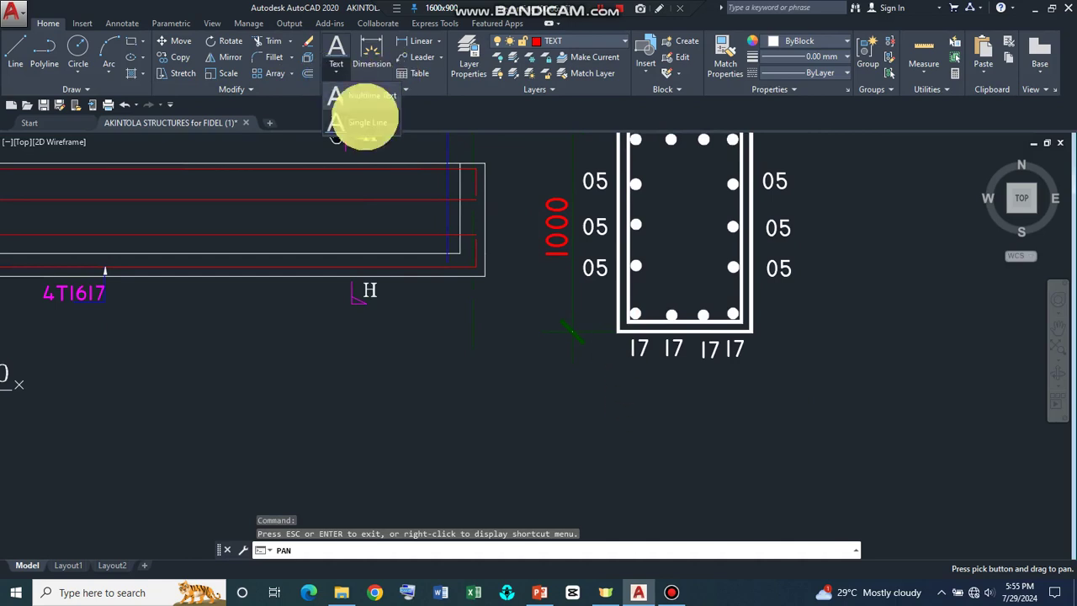
pyautogui.click(363, 122)
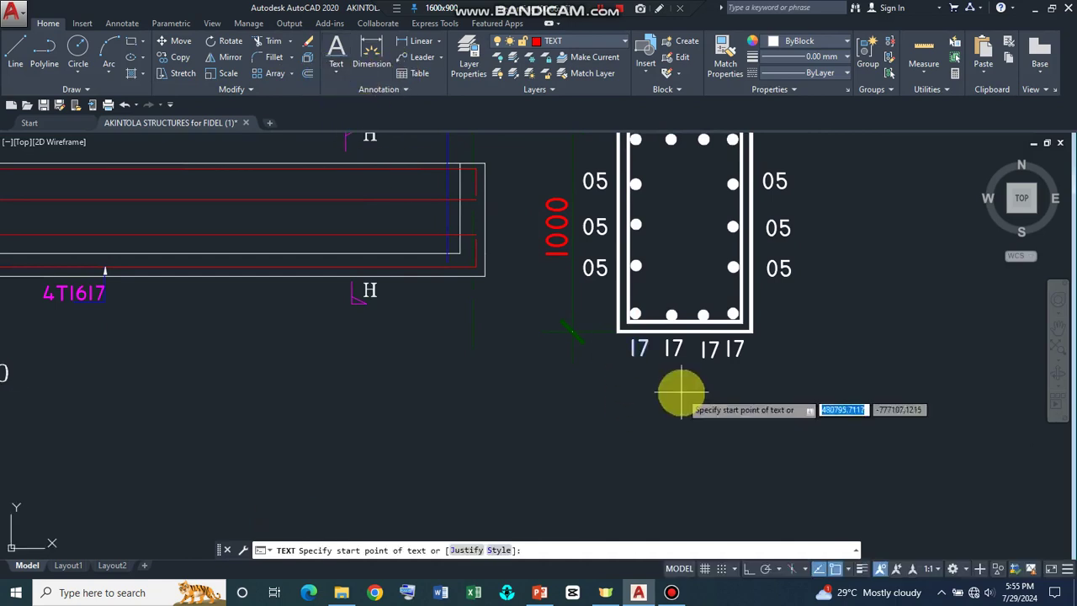
pyautogui.click(626, 418)
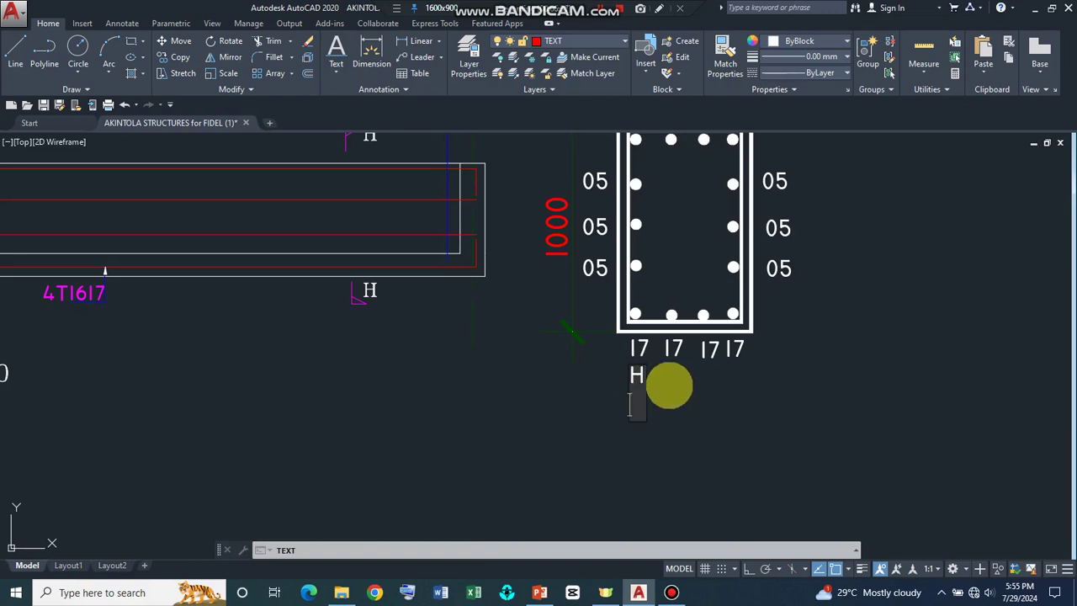
pyautogui.press('Escape')
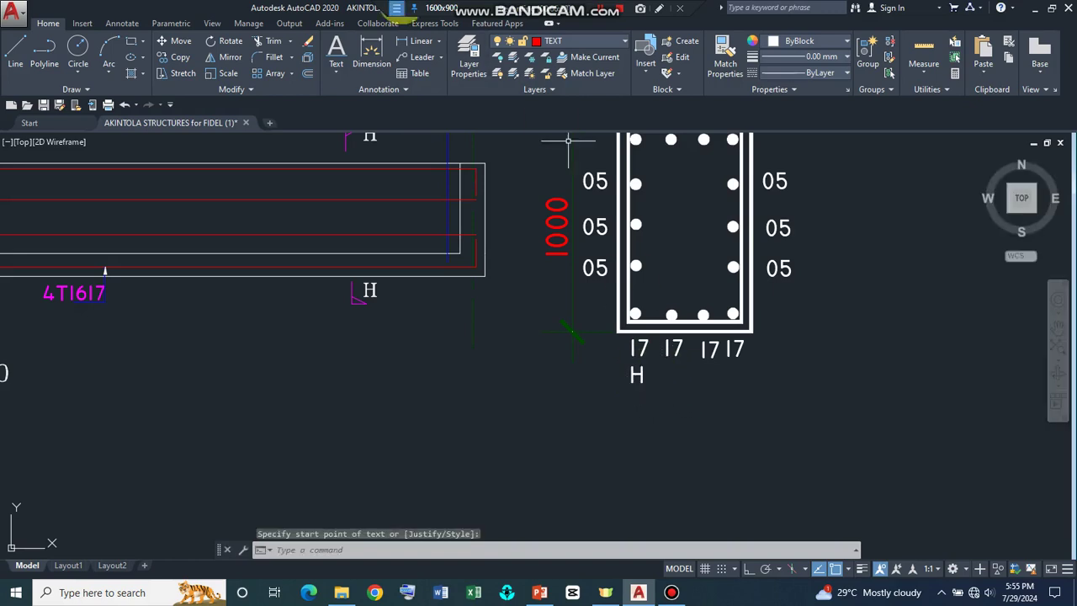
# Step: Copy the "H" text horizontally with Ortho on to beneath the rightmost "17" label
pyautogui.click(180, 57)
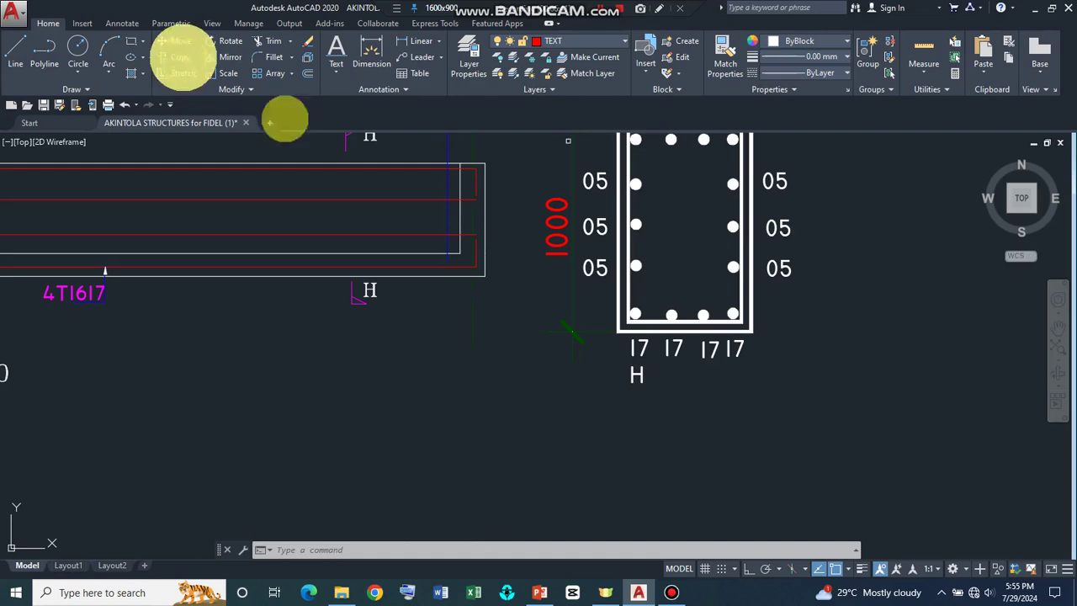
pyautogui.click(636, 375)
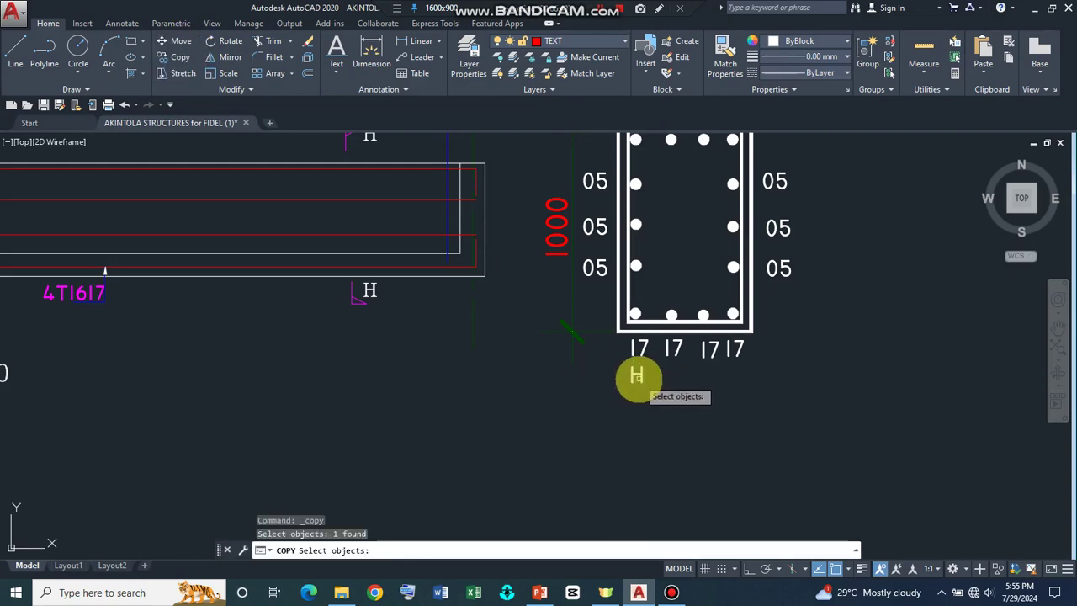
pyautogui.click(636, 376)
pyautogui.press('Return')
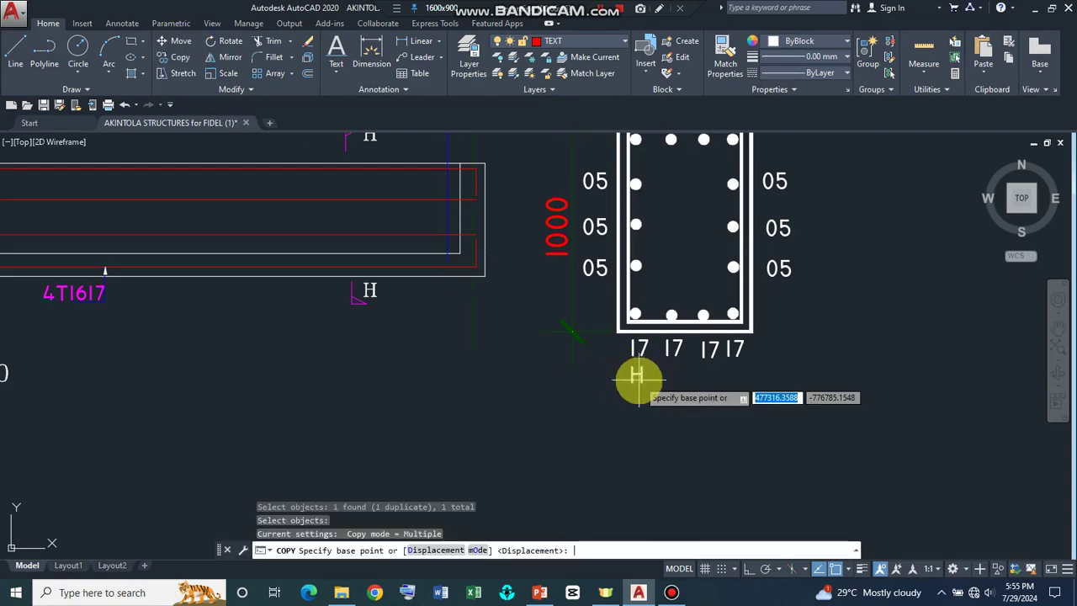
pyautogui.click(637, 376)
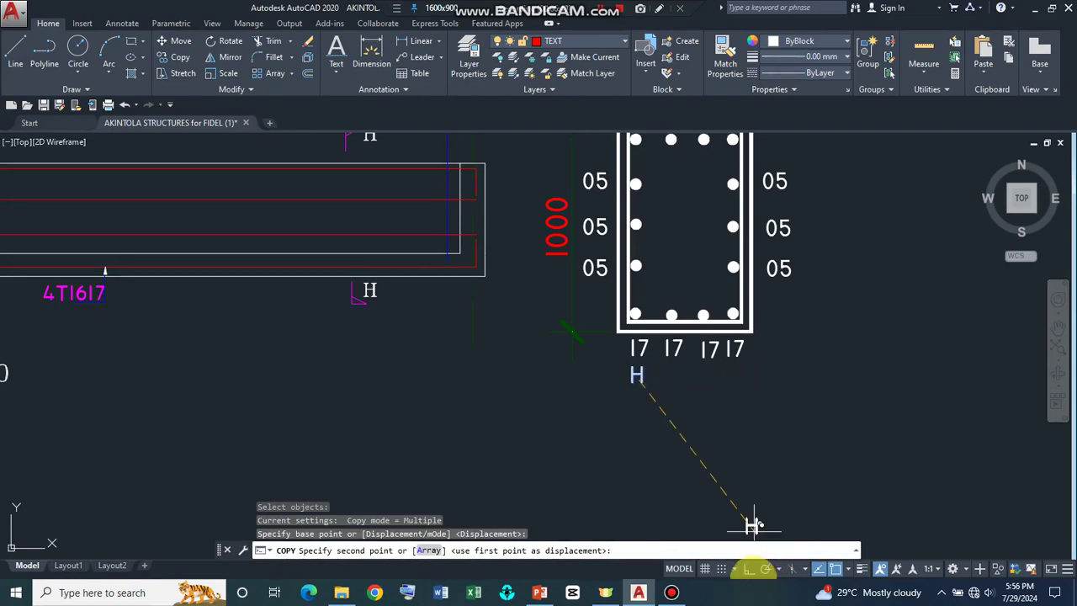
pyautogui.click(748, 568)
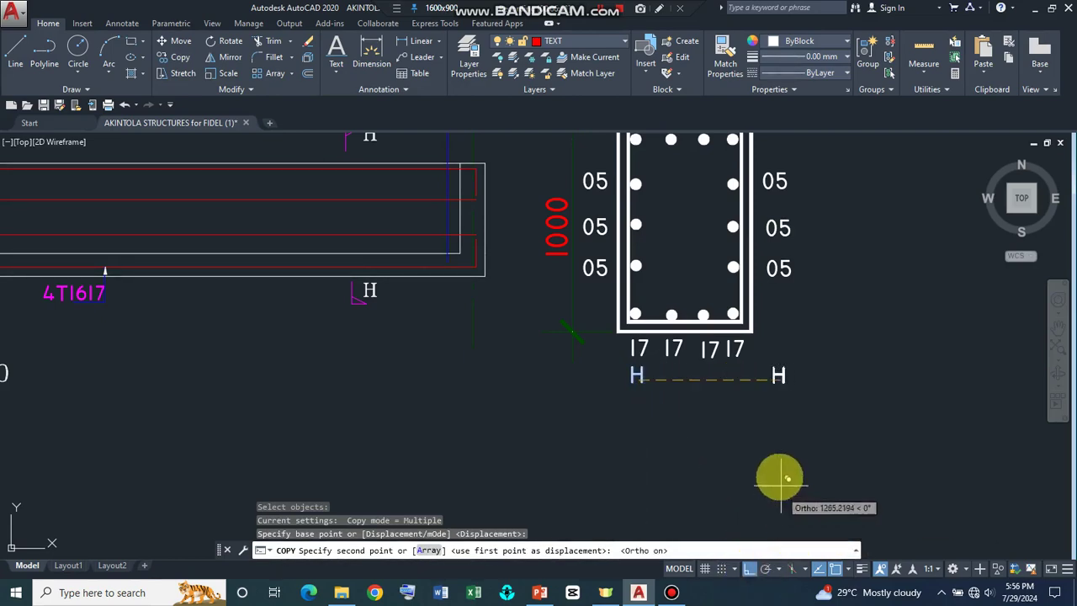
pyautogui.click(745, 421)
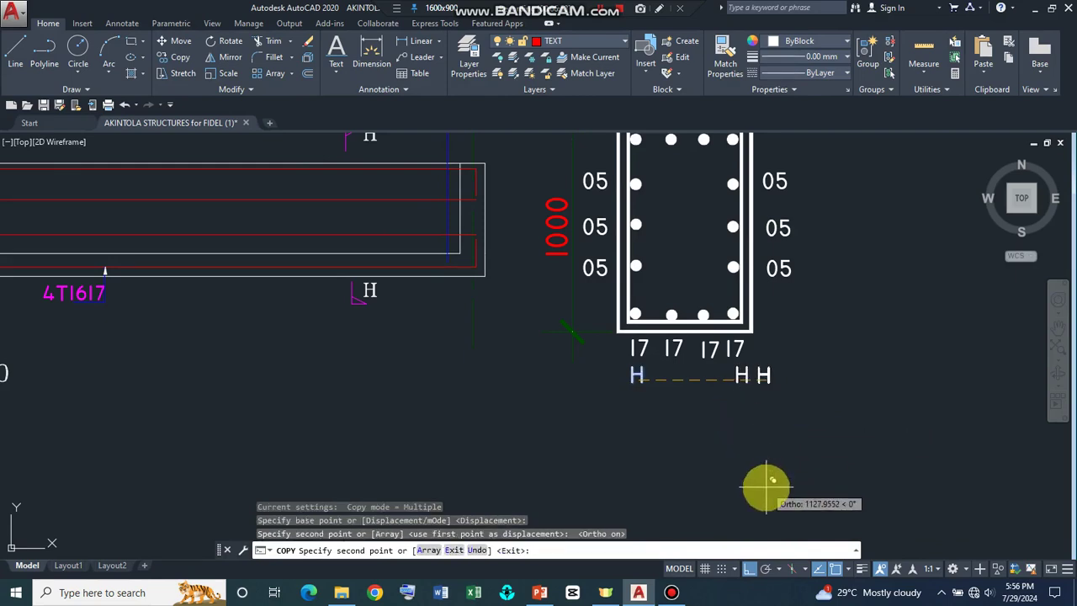
pyautogui.press('Return')
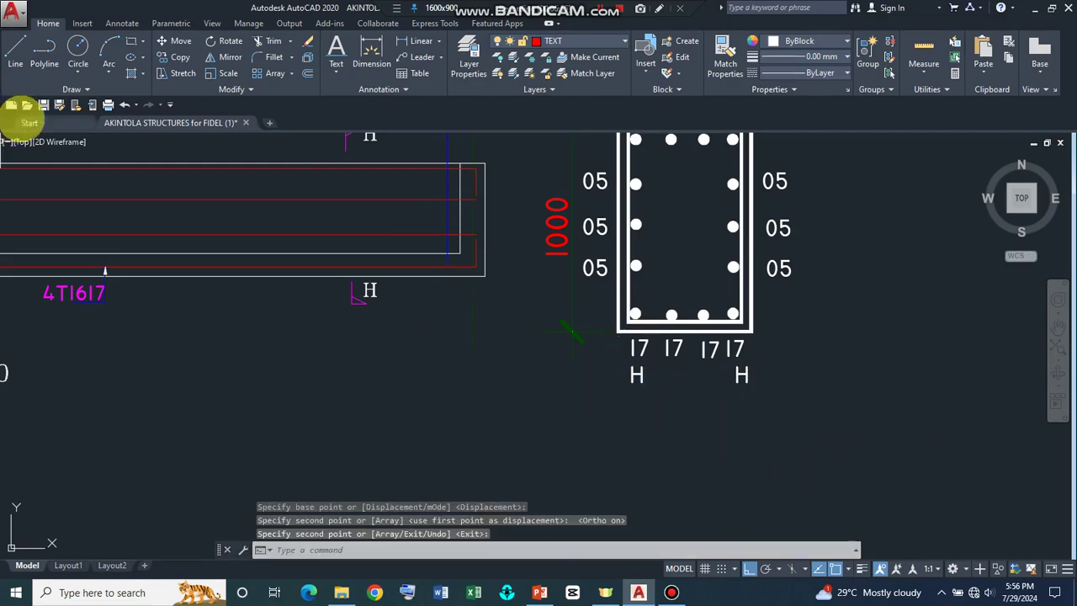
# Step: Draw a horizontal line joining the two "H" letters beneath the cross-section to form the section title
pyautogui.click(16, 54)
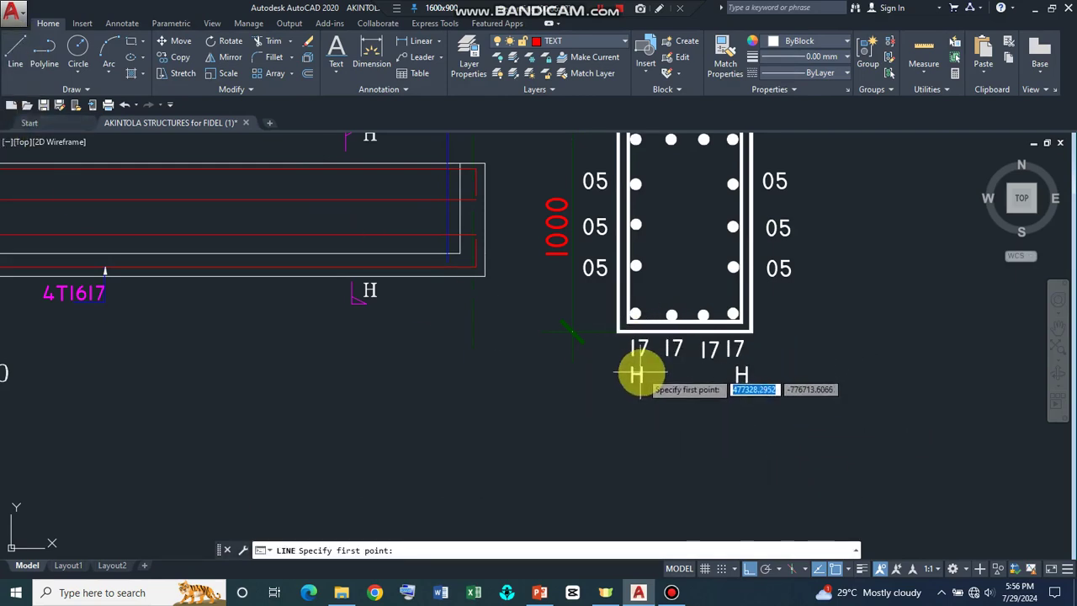
pyautogui.click(670, 375)
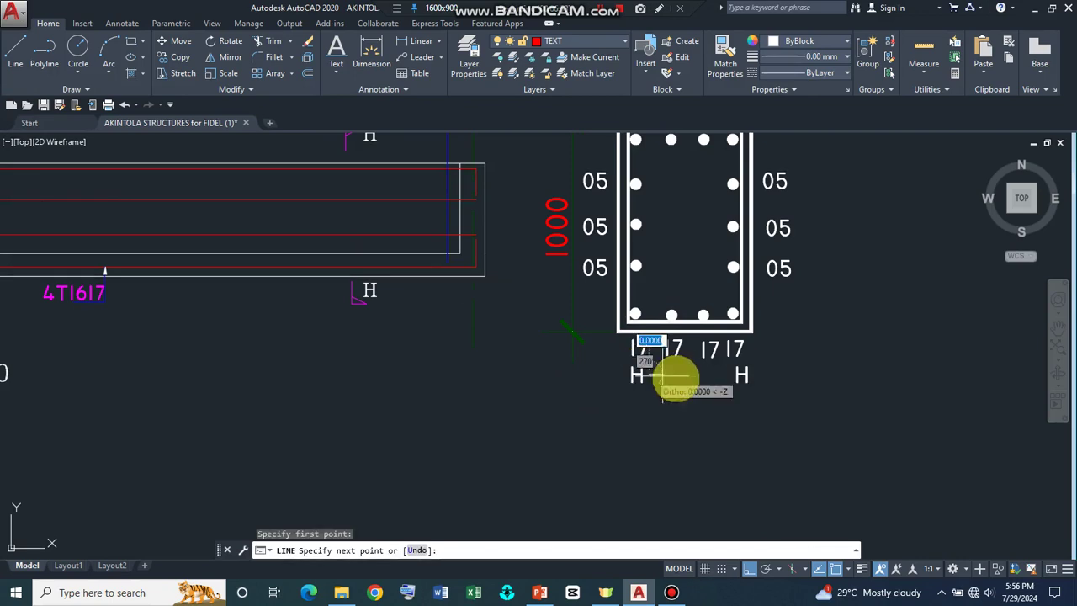
pyautogui.click(725, 375)
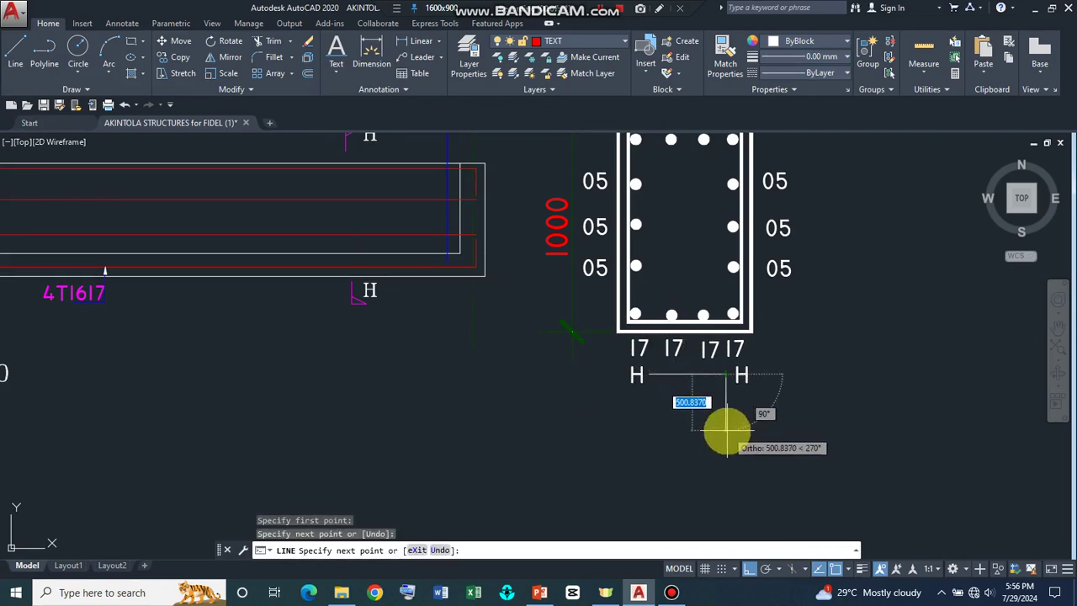
pyautogui.press('Return')
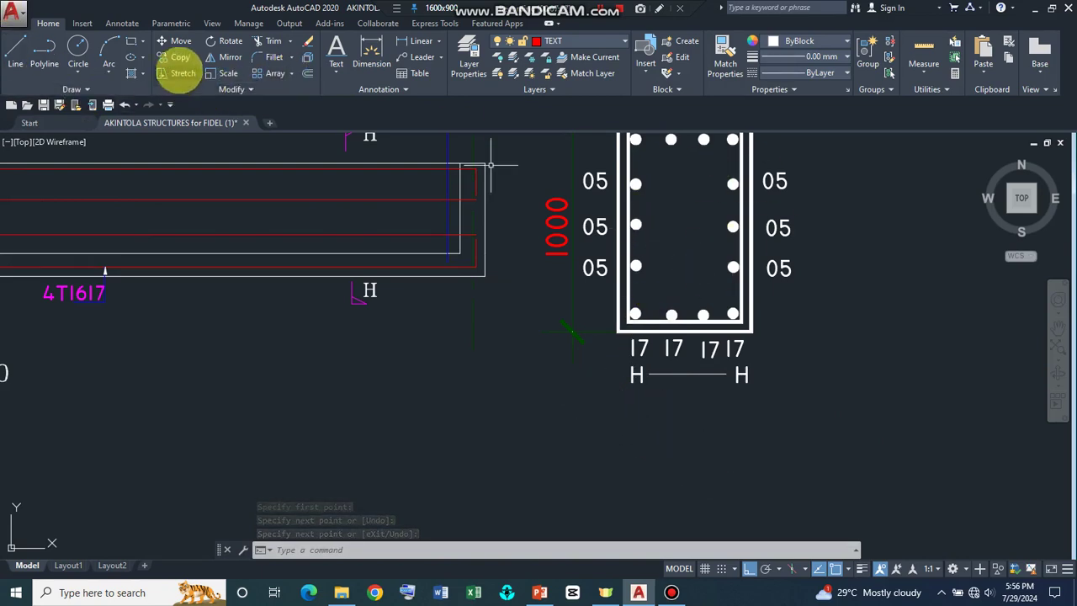
# Step: Move both "H" letters and their connecting line about 244 units straight down, away from the "17" bar labels
pyautogui.click(180, 40)
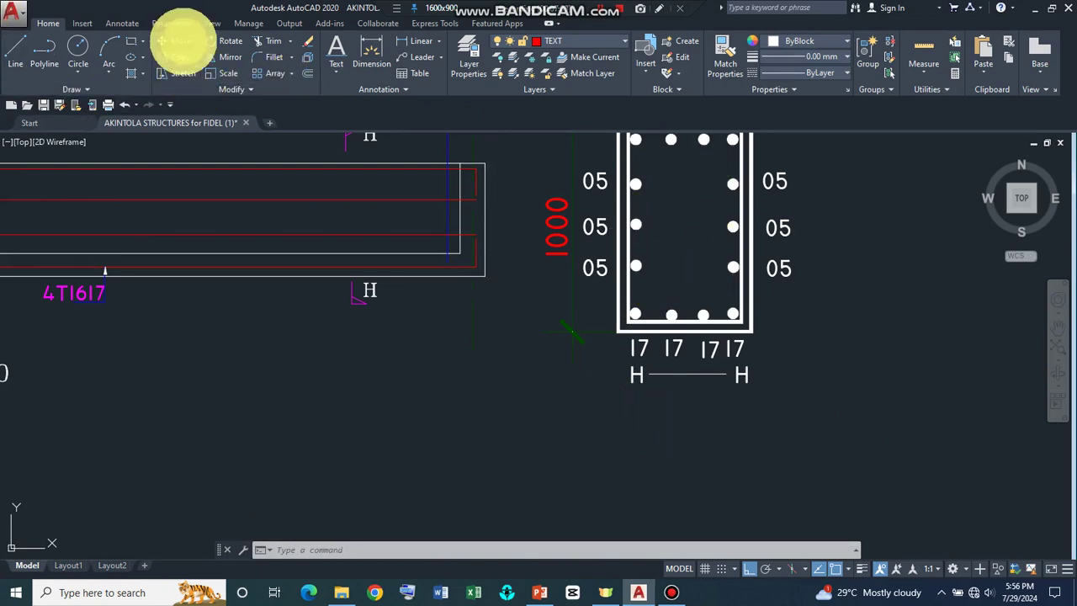
pyautogui.click(764, 402)
pyautogui.click(621, 380)
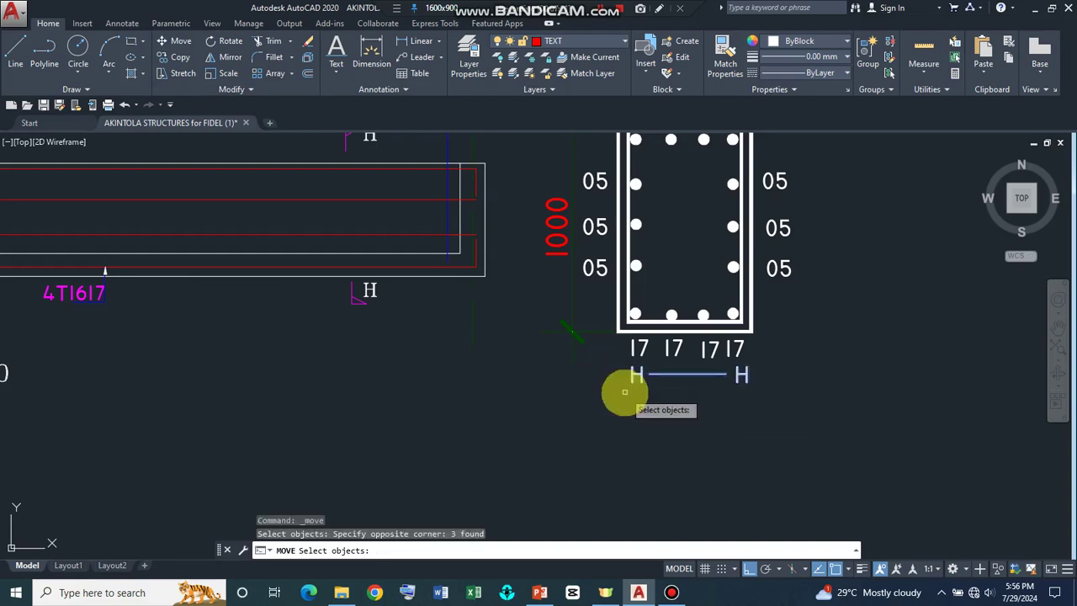
pyautogui.press('Return')
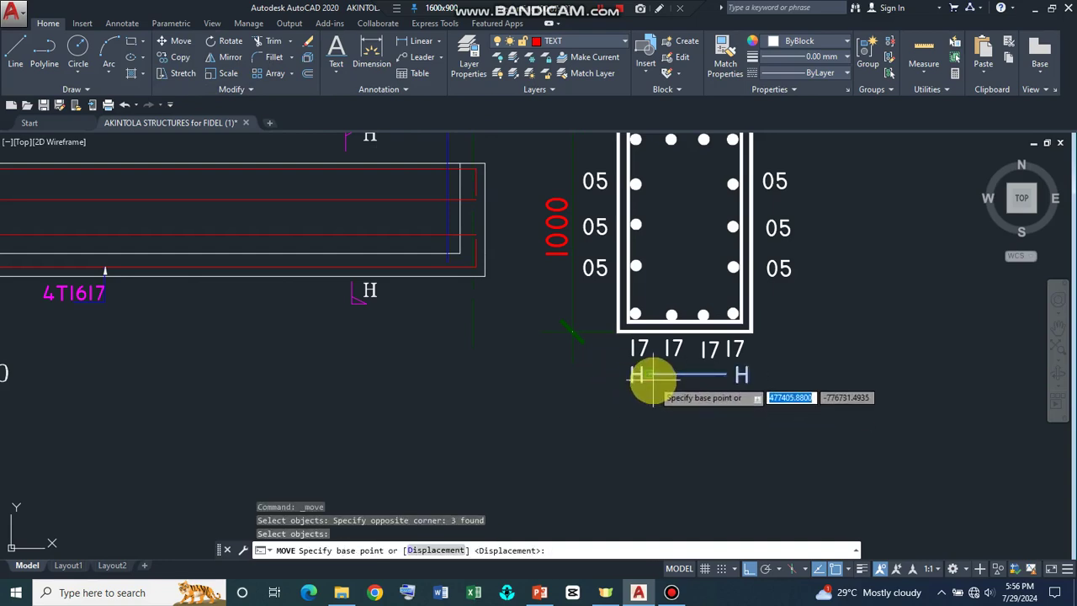
pyautogui.click(651, 379)
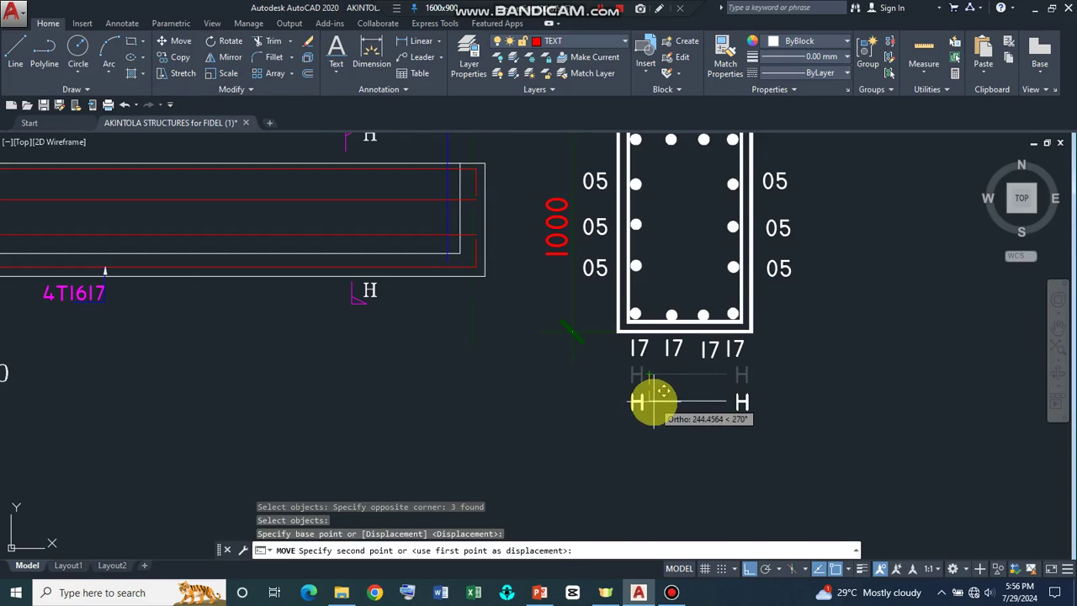
pyautogui.click(652, 402)
pyautogui.scroll(-5, 841, 431)
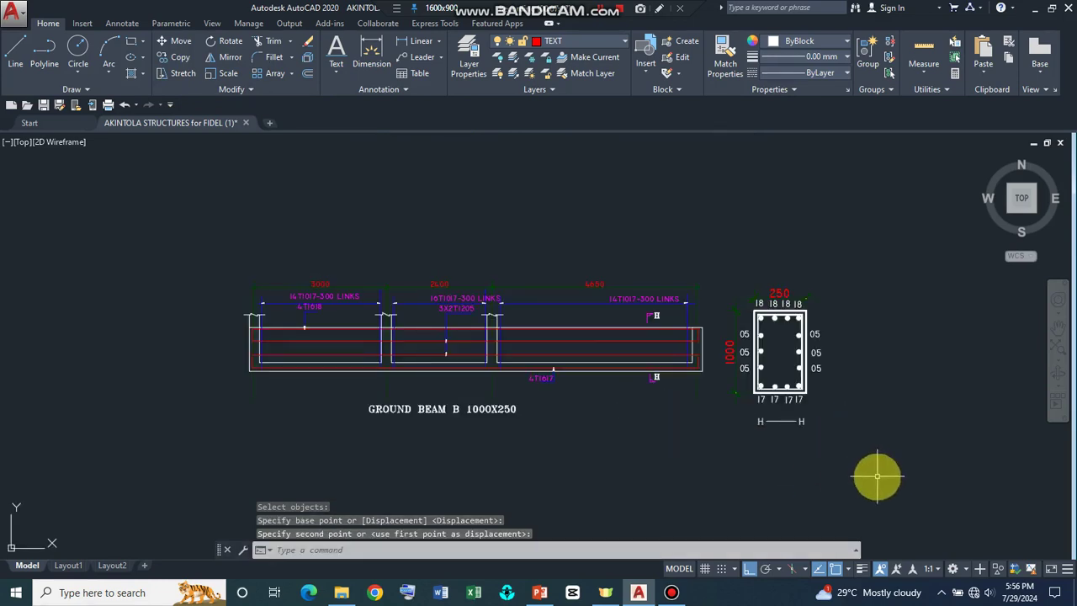
pyautogui.scroll(3, 849, 428)
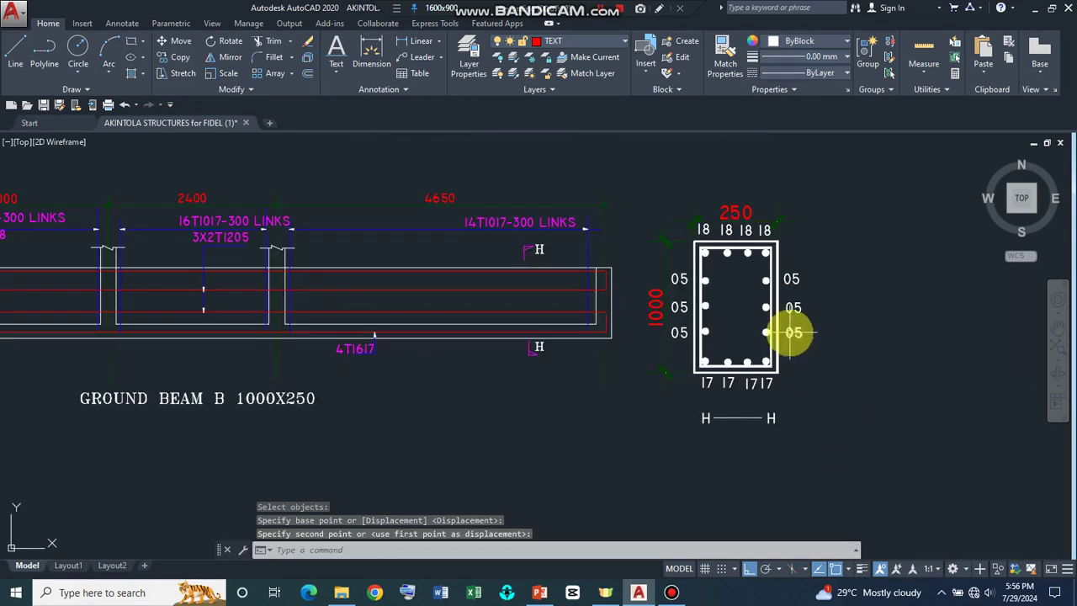